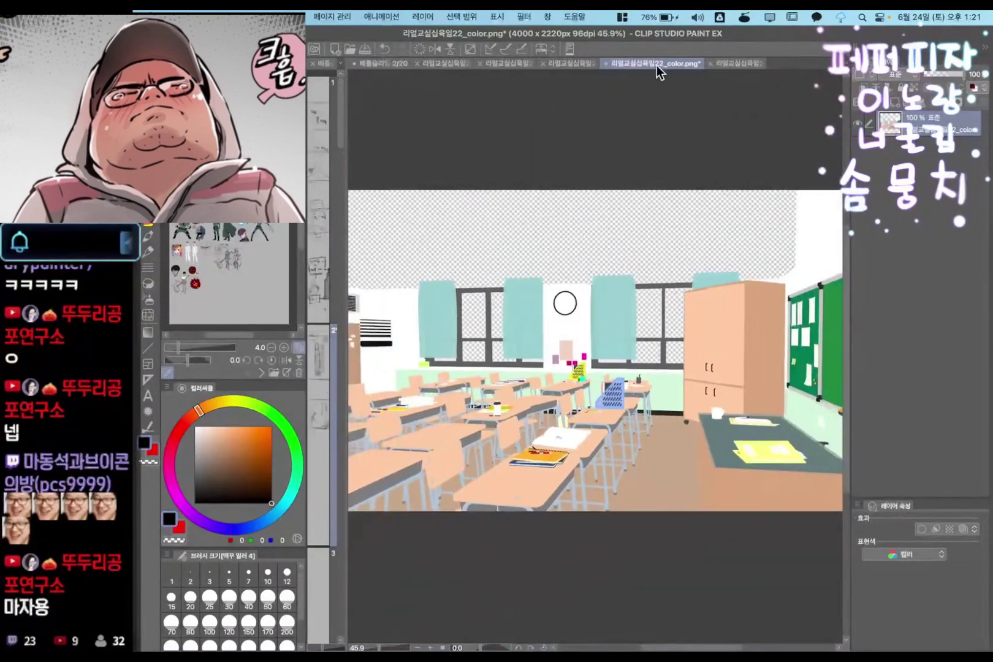
Place the 리얼교실십육일22_color.png document ahead of the other classroom files and bring up 리얼교실십육일22_line.png
drag(656, 65, 422, 66)
drag(615, 322, 610, 290)
click(539, 65)
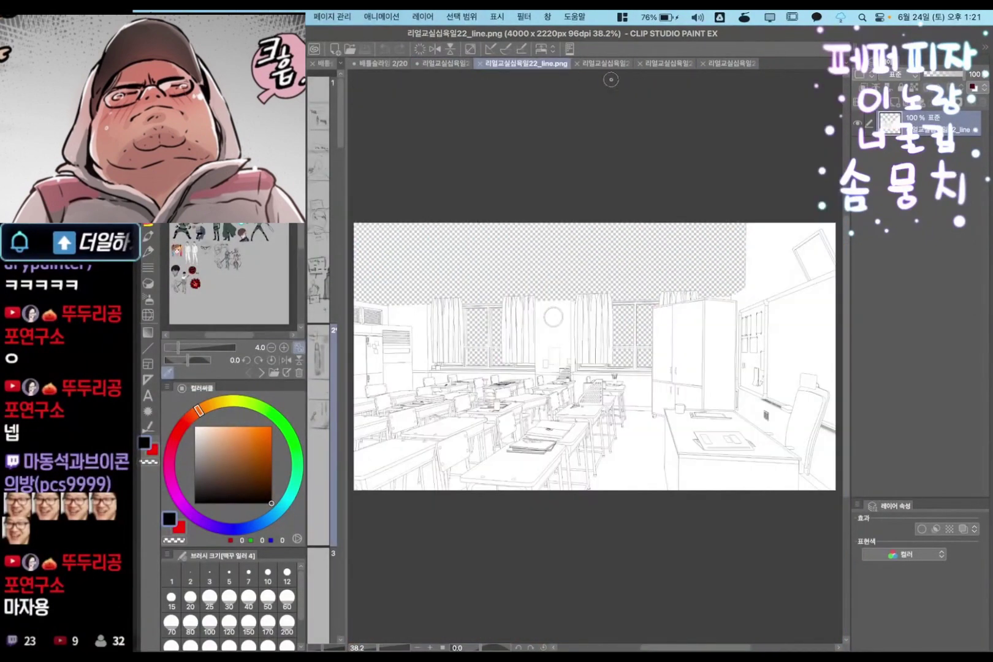
key(ctrl+Tab)
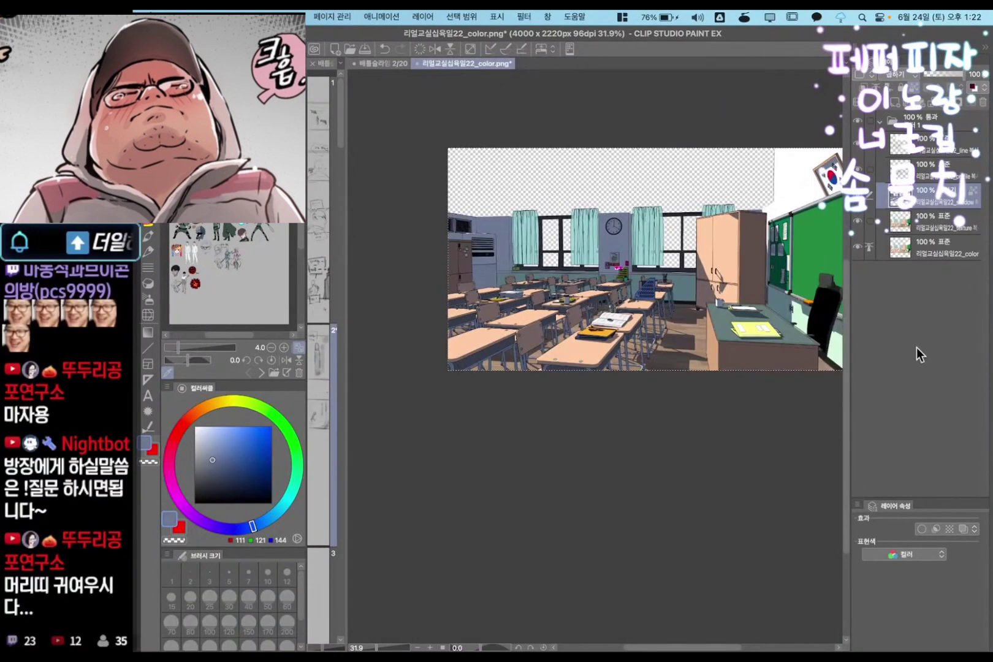
Add a black-filled raster layer beneath the 리얼교실십육일22_color layer as the backdrop for the windows and ceiling
click(949, 240)
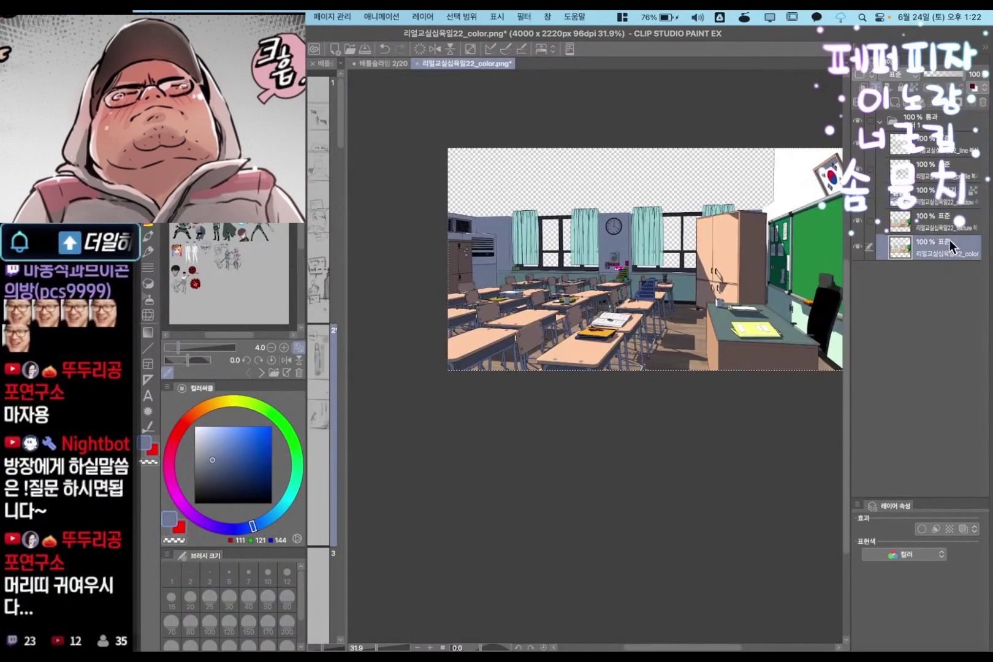
key(super+shift+n)
click(687, 253)
drag(948, 250, 947, 288)
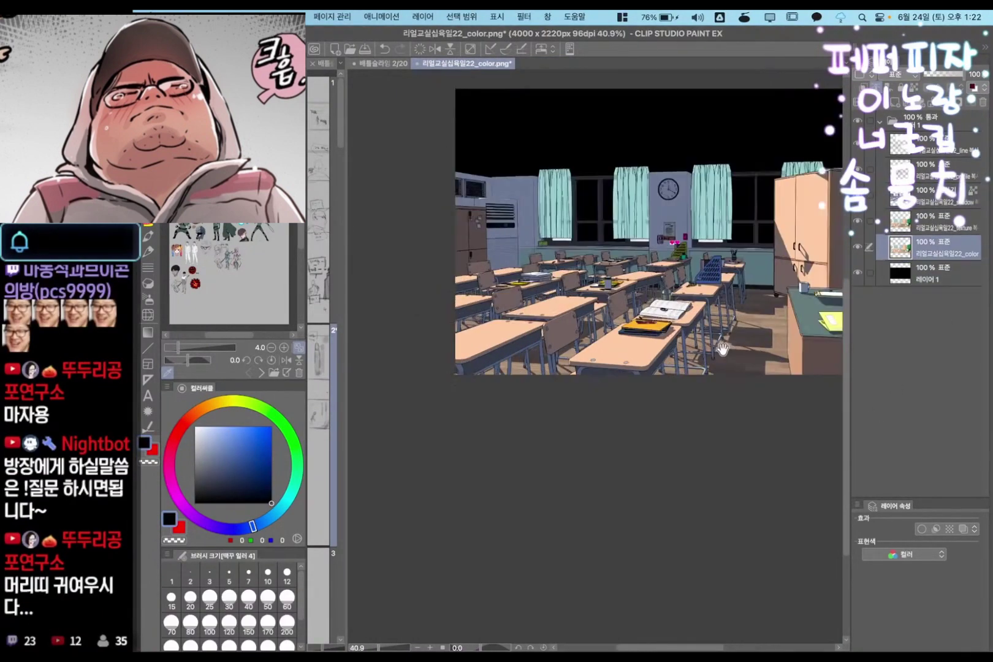
drag(758, 338, 731, 345)
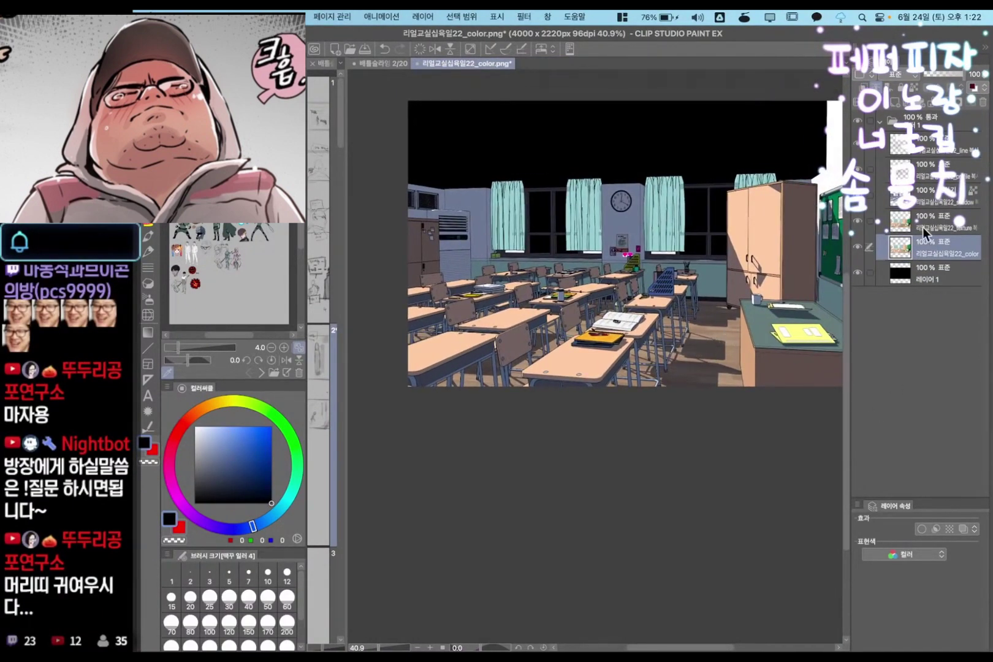
Add a raster layer above the shadow layer, fill it with muted blue (RGB 129, 142, 171) and set its blending mode to Multiply
click(941, 199)
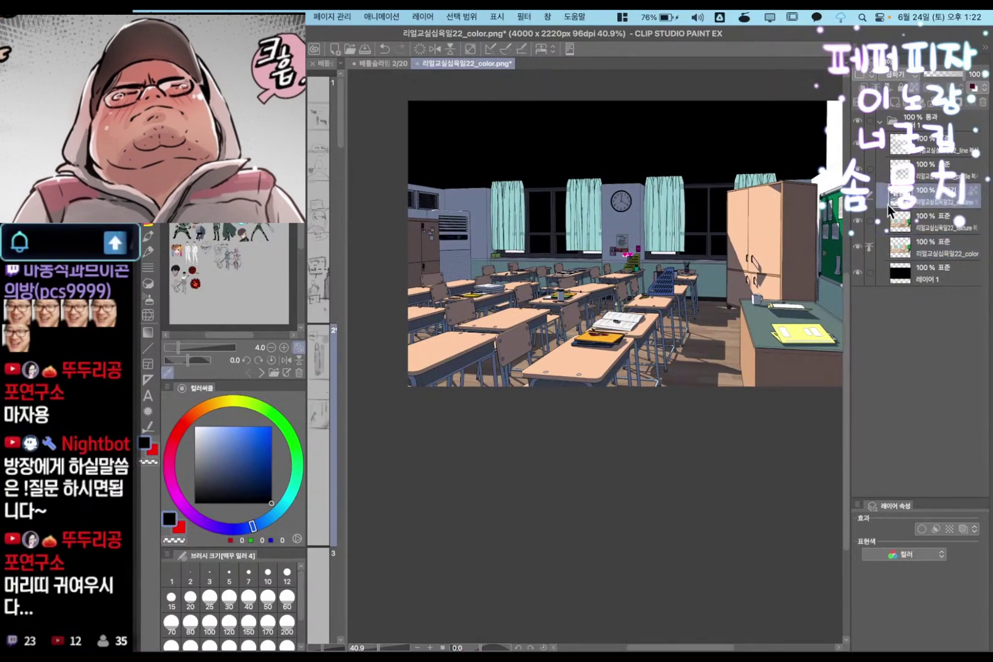
key(ctrl+shift+n)
click(671, 257)
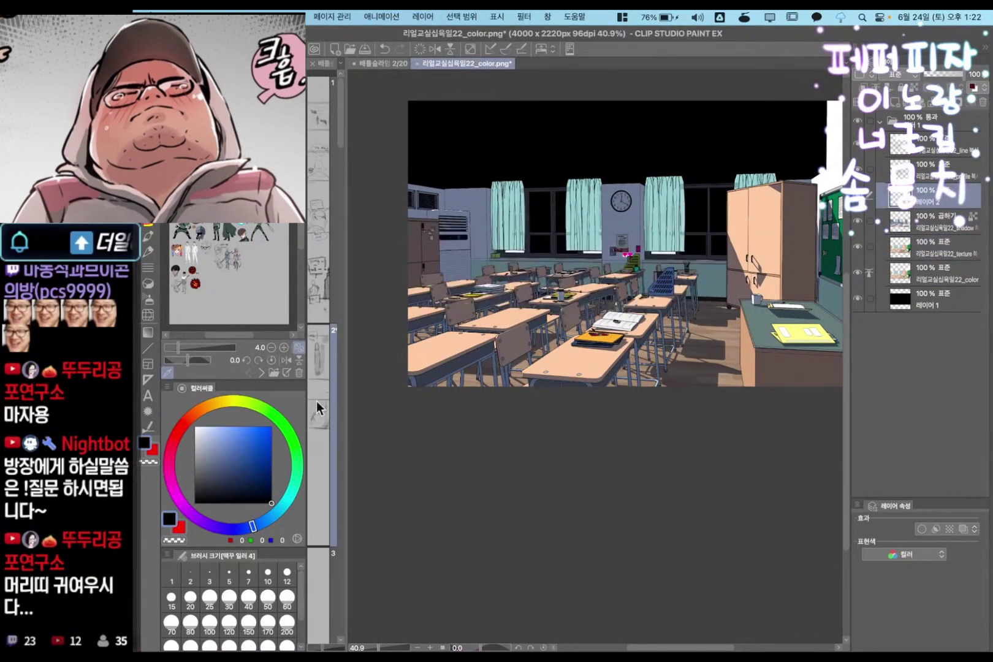
click(214, 452)
key(alt+BackSpace)
click(895, 75)
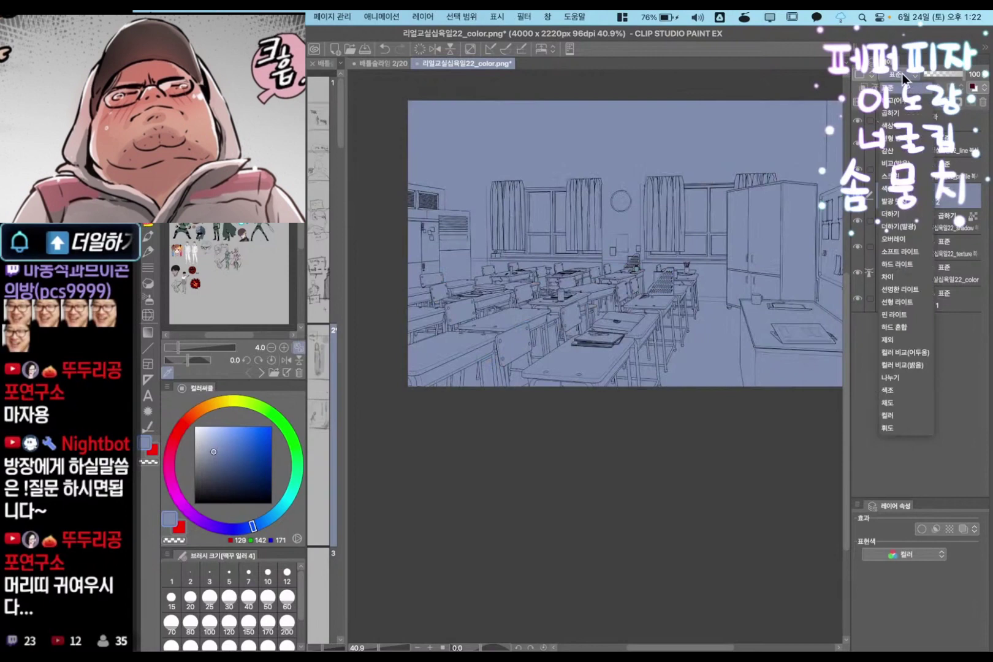
click(895, 116)
drag(764, 302, 734, 312)
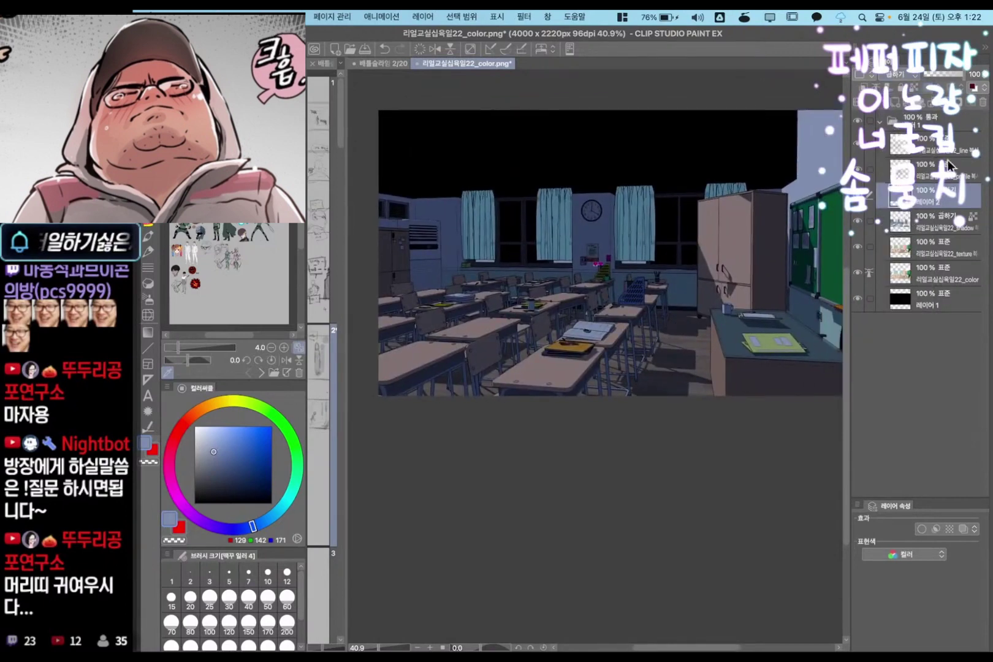
drag(952, 76, 981, 81)
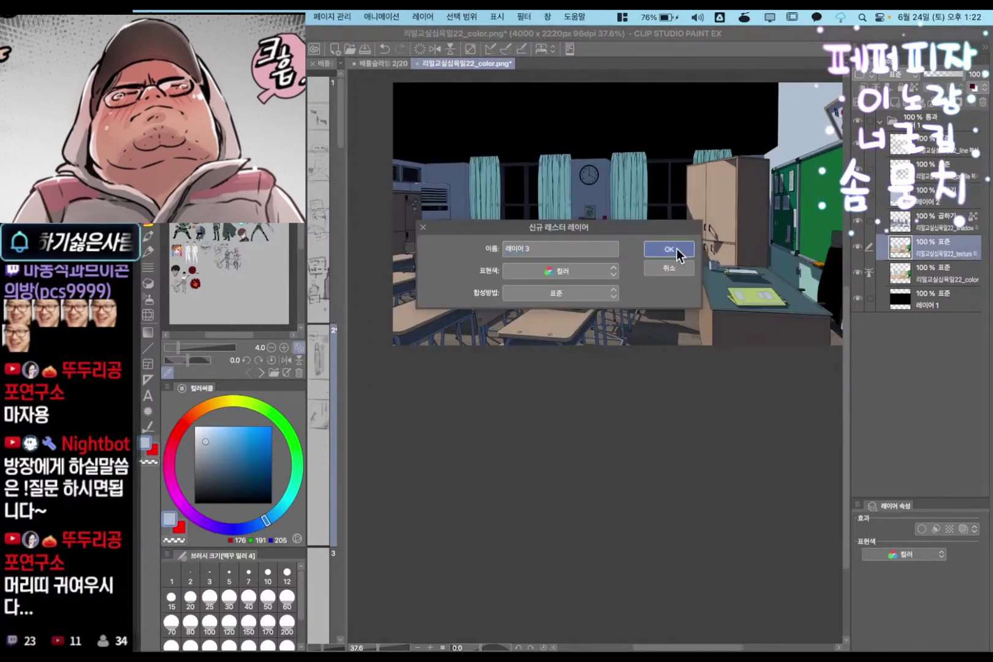
Add a Hard Light raster layer above the texture layer and select the classroom floor with the Auto Select tool
click(677, 255)
key(w)
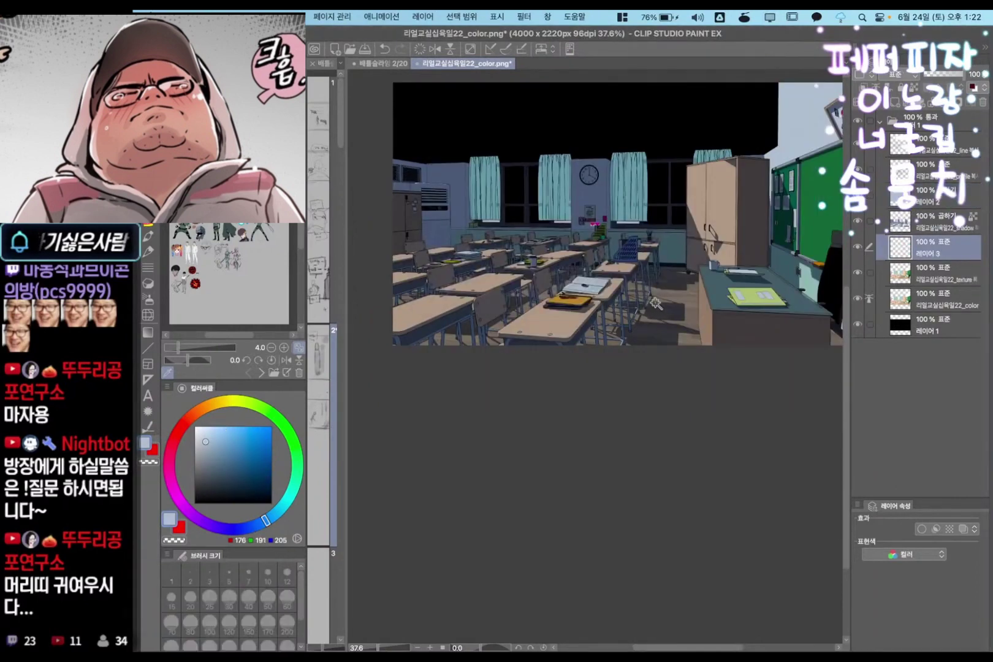
click(666, 319)
key(q)
key(q)
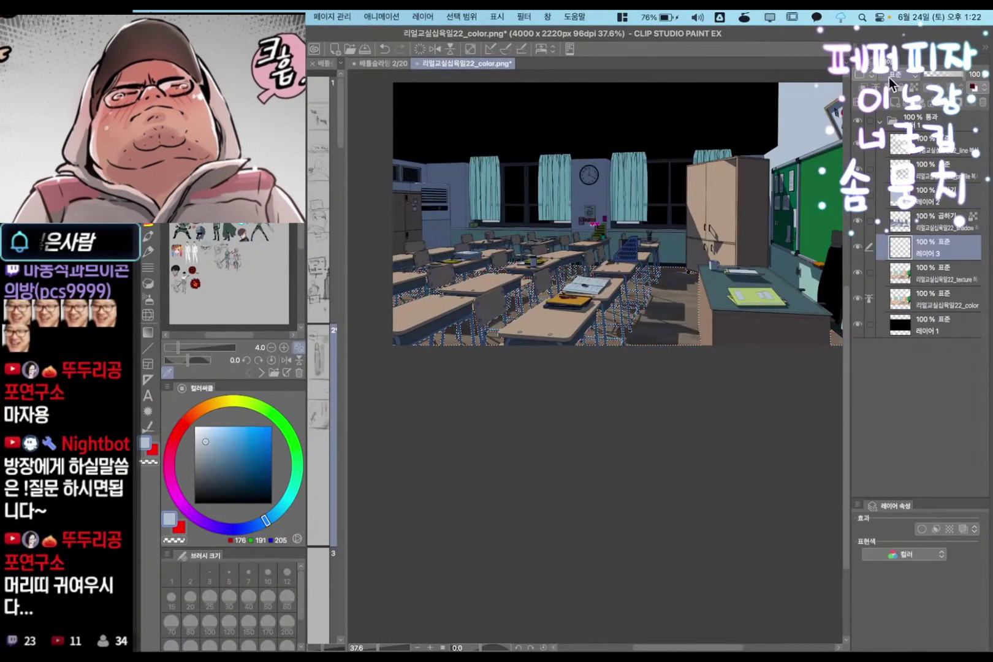
click(892, 75)
click(897, 264)
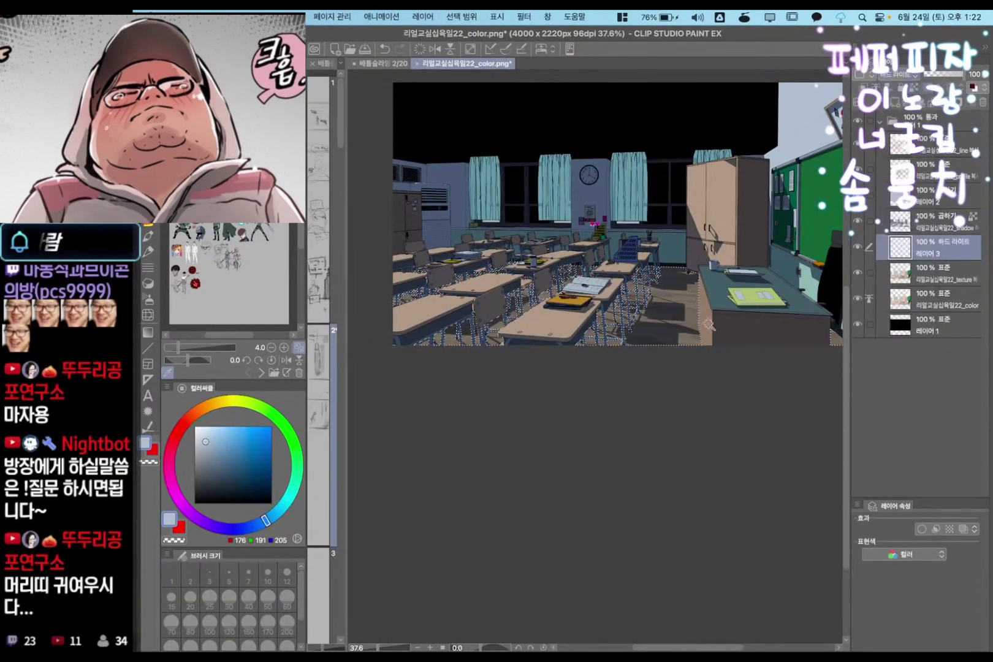
Fill the selected floor on the Hard Light layer, settling on a dark muted brown (RGB 109, 97, 92)
scroll(632, 354, down, 1)
click(210, 473)
key(alt+BackSpace)
click(208, 476)
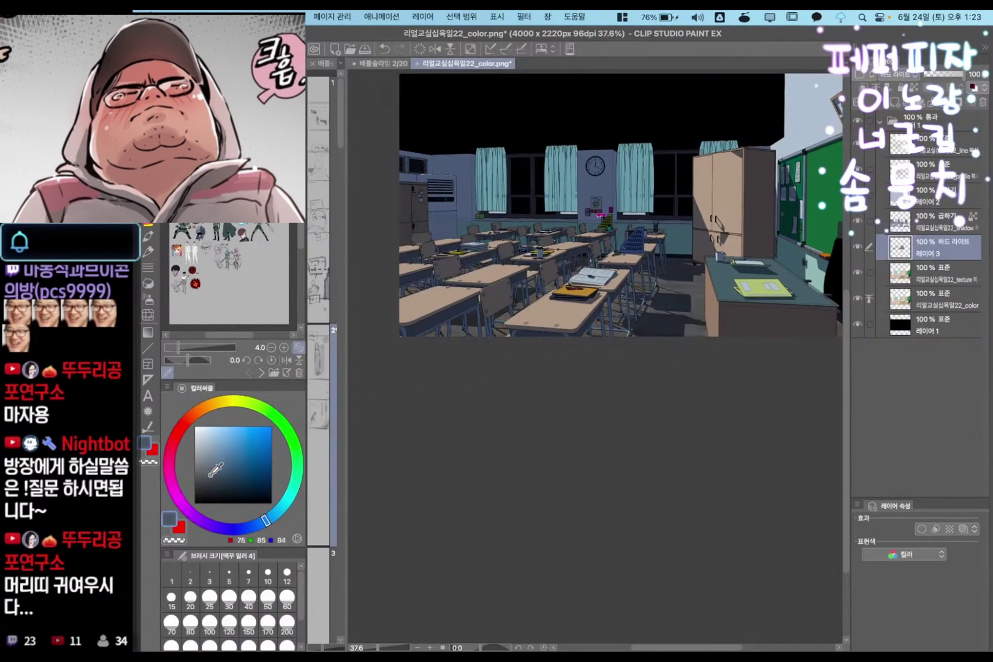
click(191, 417)
key(alt+BackSpace)
click(206, 468)
drag(211, 464, 207, 476)
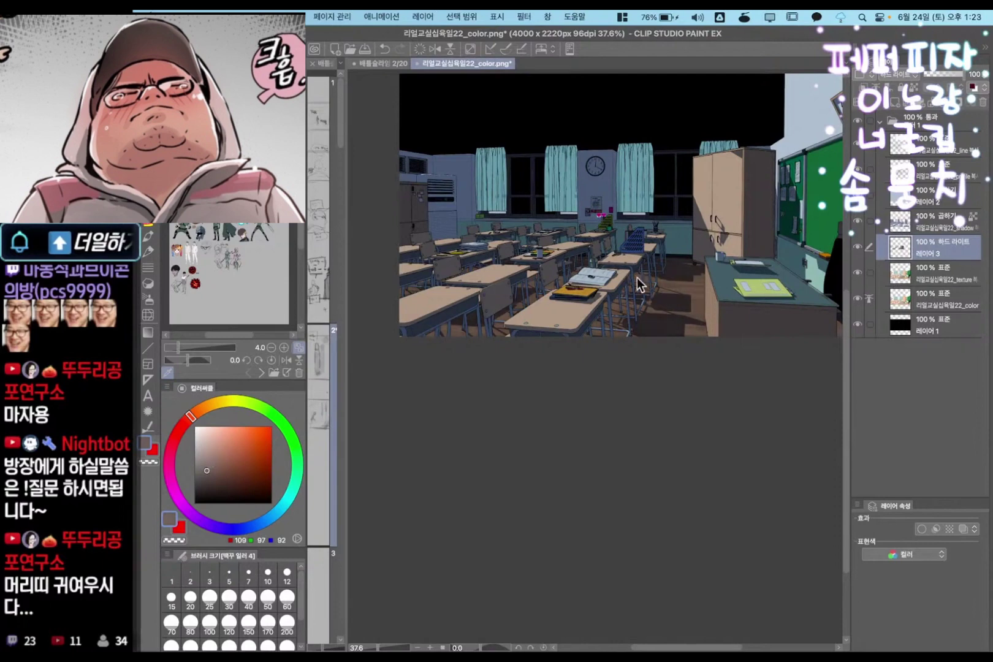
Select the teal window curtains with the Auto Select tool and close the gaps along their fold lines using Quick Mask
click(726, 219)
click(705, 249)
click(701, 214)
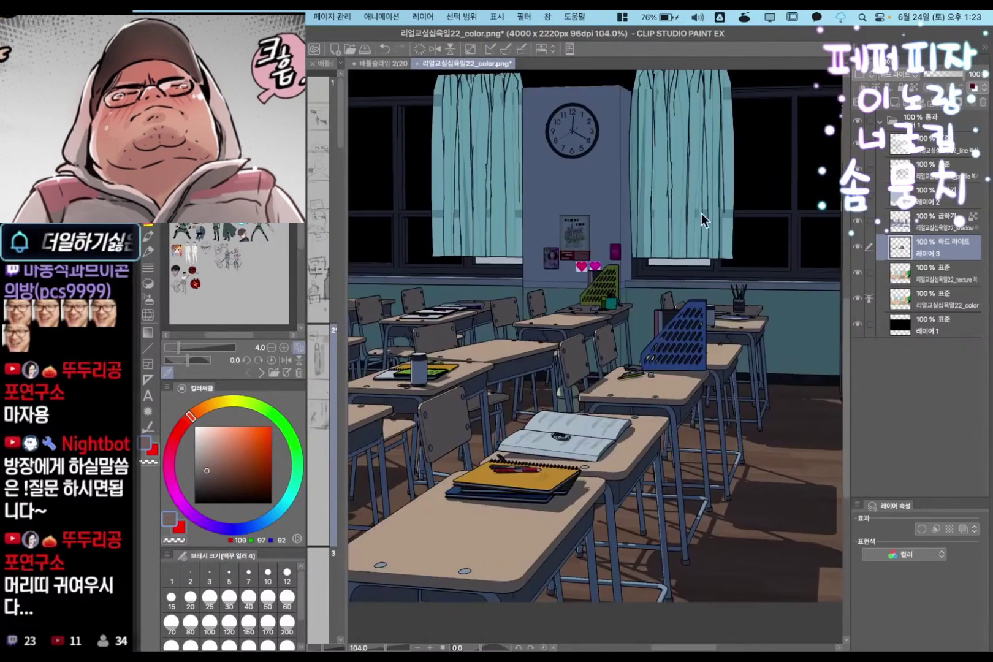
click(736, 212)
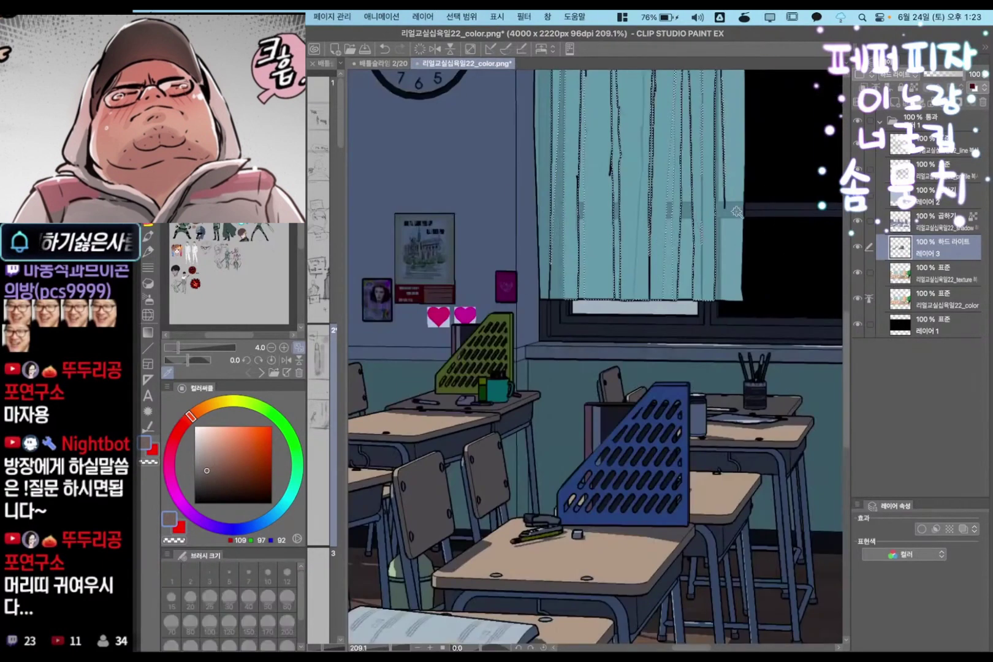
click(736, 207)
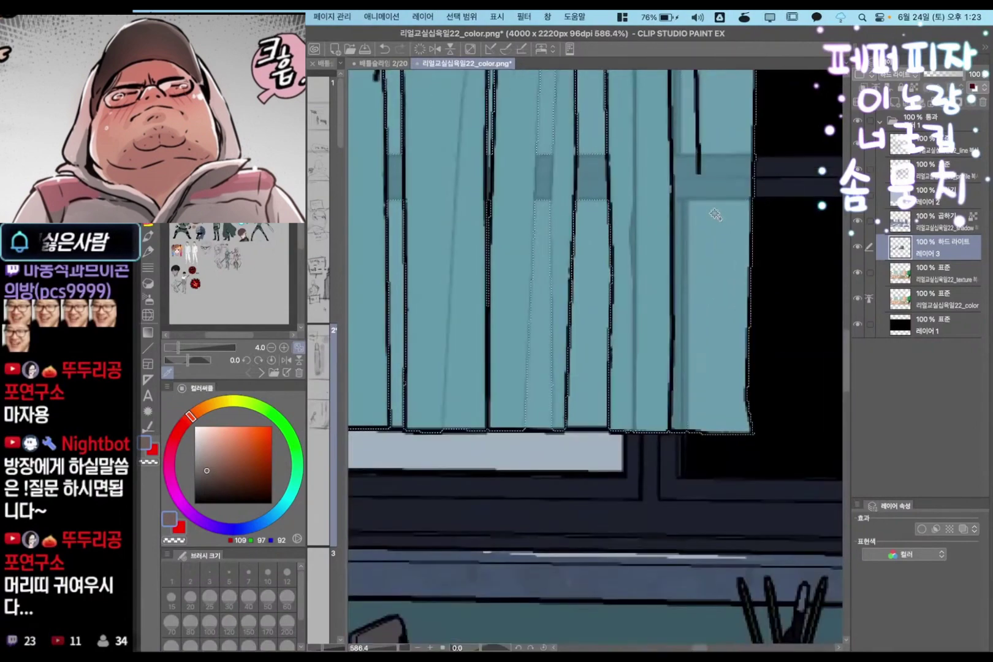
key(ctrl+m)
key(ctrl+m)
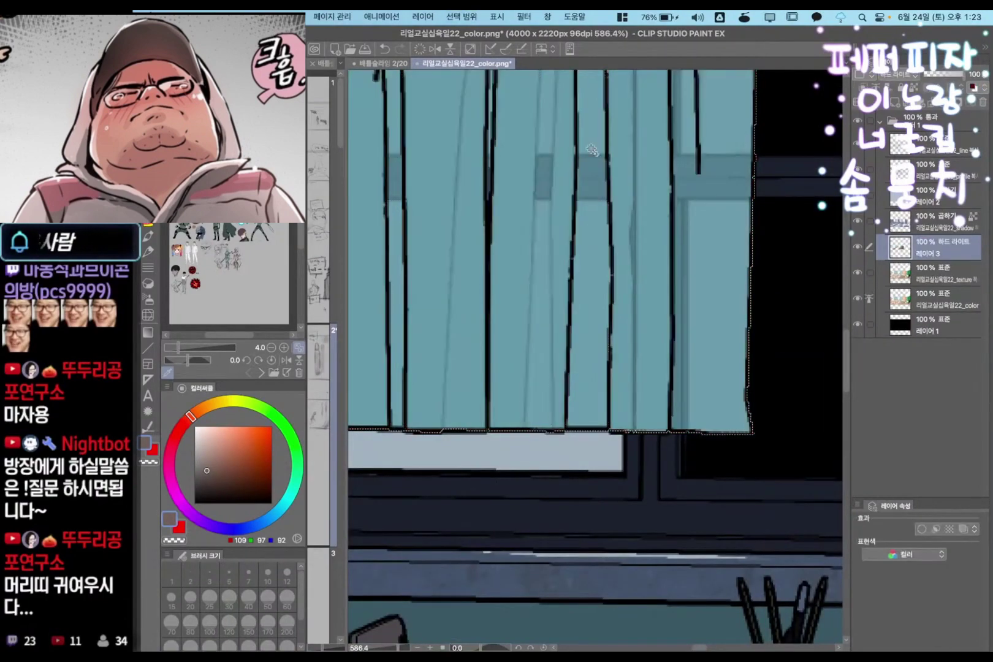
Check the curtain selection for missed areas by viewing it as a Quick Mask, and return it to a selection
key(ctrl+m)
drag(622, 269, 645, 267)
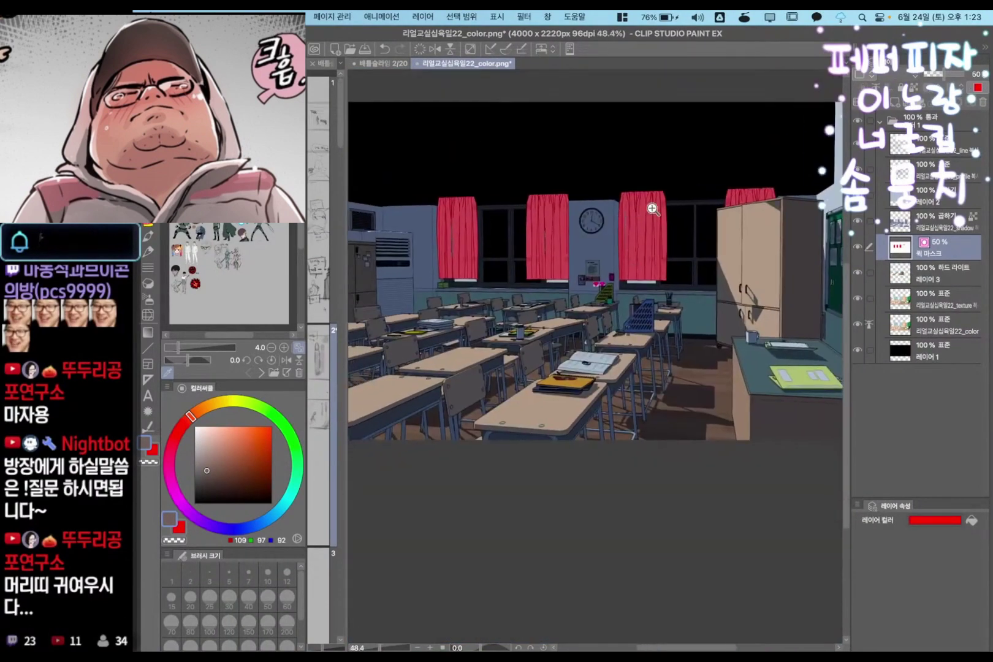
drag(636, 212, 687, 214)
key(ctrl+m)
key(ctrl+m)
click(614, 260)
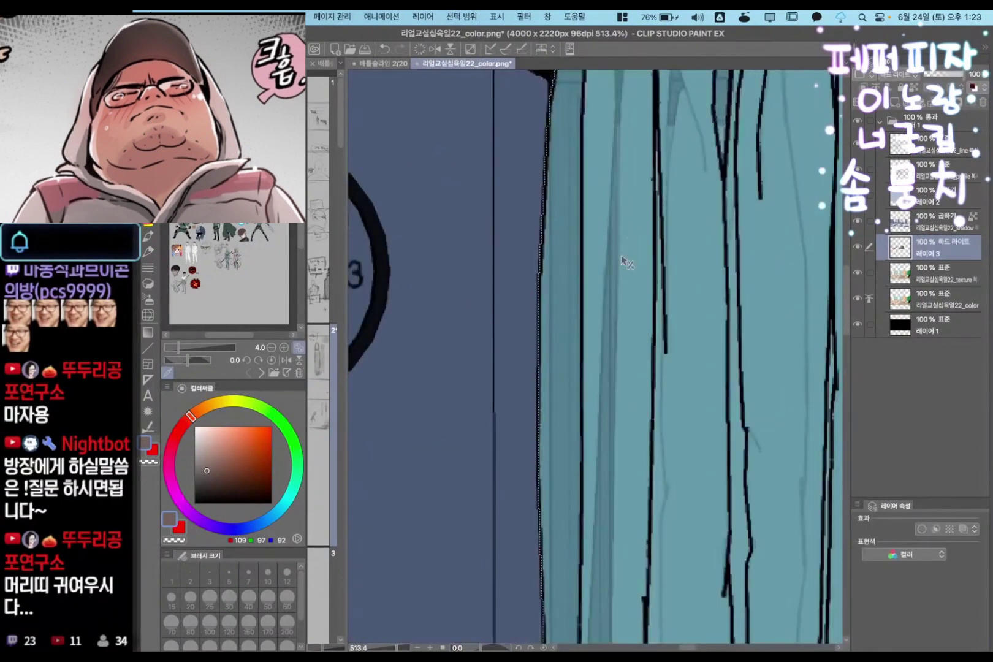
key(ctrl+m)
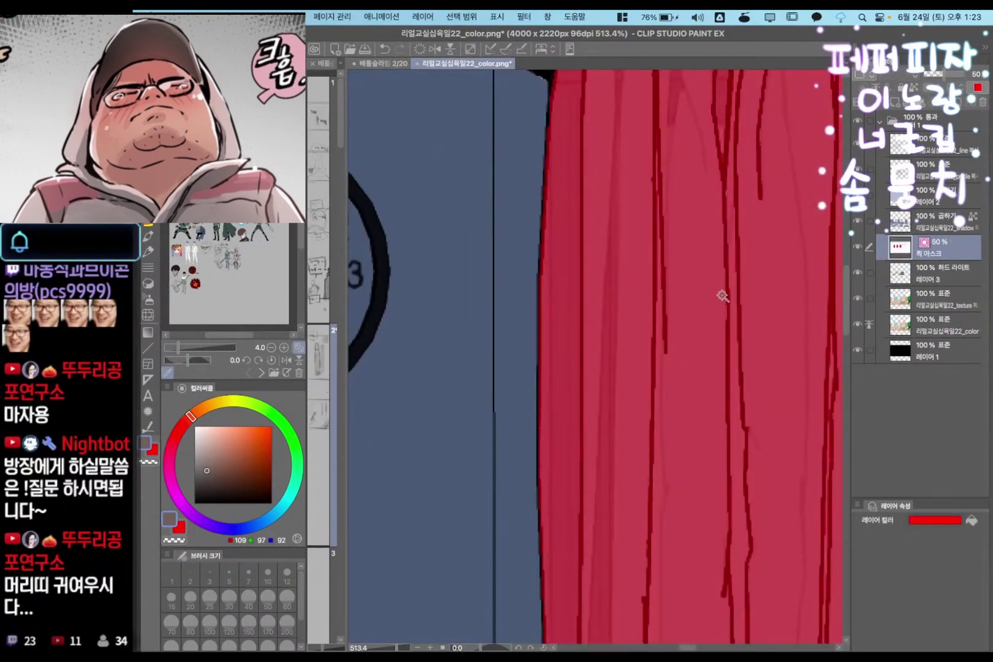
key(ctrl+0)
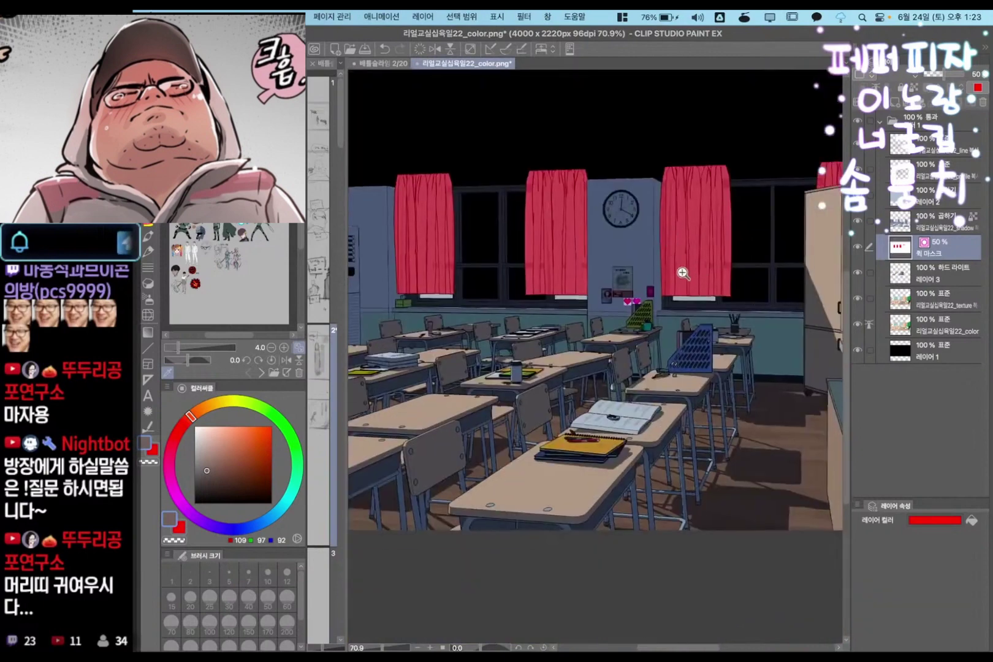
key(ctrl+m)
Add a Multiply layer above the blue Multiply layer and darken the selected curtains with grey-blue (RGB 104, 115, 123)
click(938, 196)
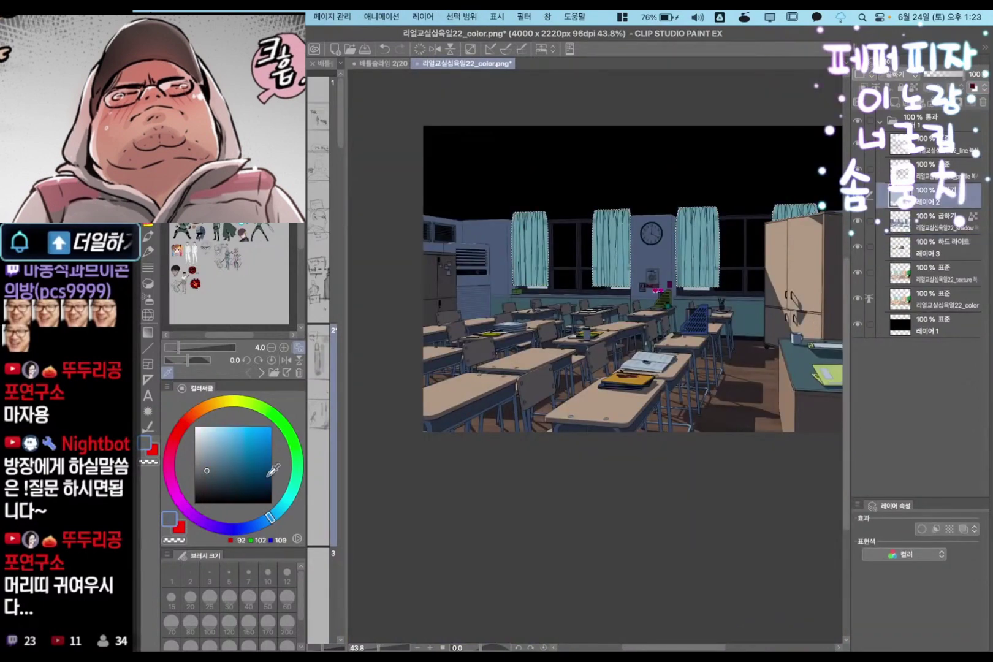
key(ctrl+shift+n)
click(660, 249)
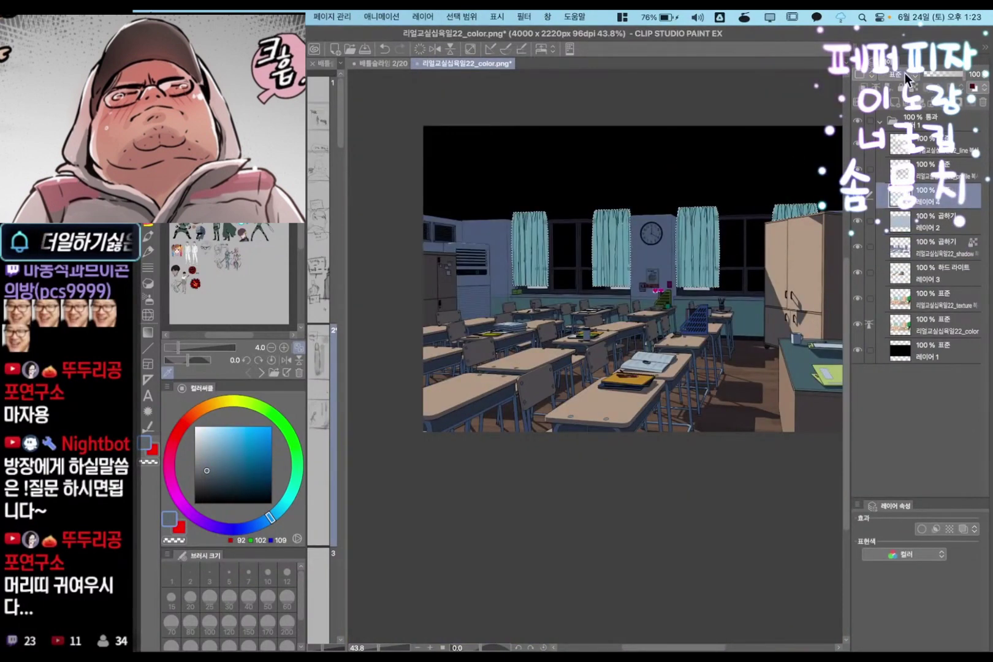
click(904, 74)
click(891, 112)
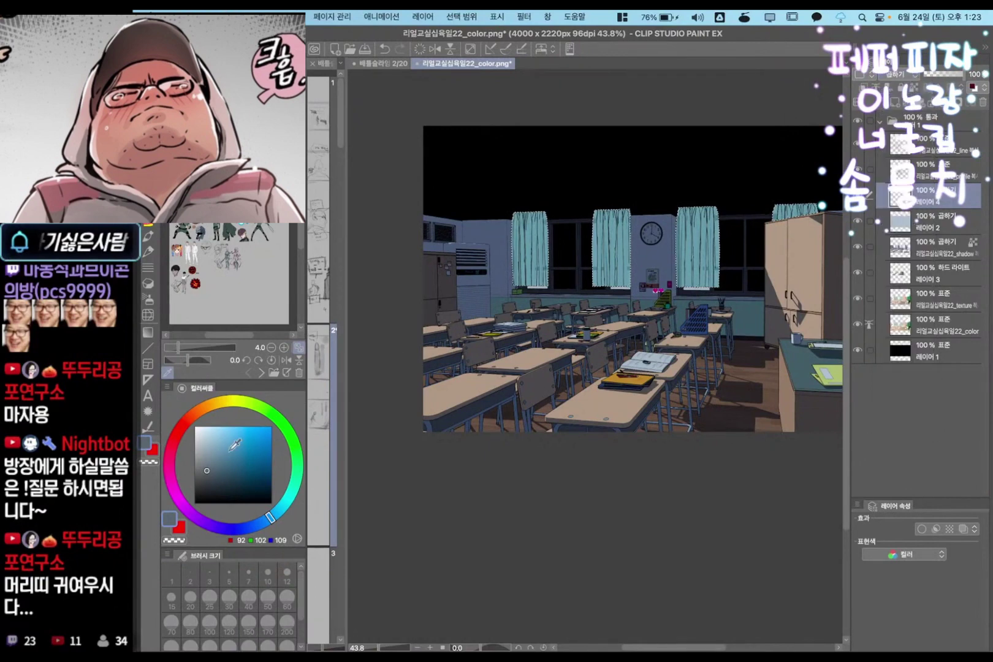
click(206, 466)
scroll(683, 348, up, 4)
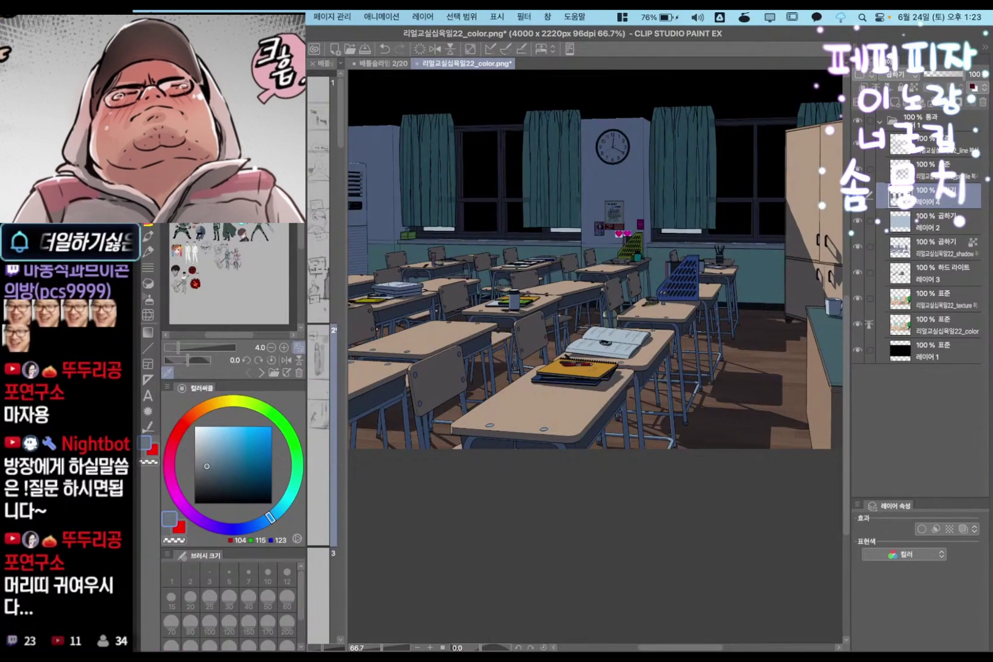
Adjust the 리얼교실십육일22_texture layer's hue/saturation/luminosity with saturation -34 and luminosity -24
click(625, 225)
click(865, 224)
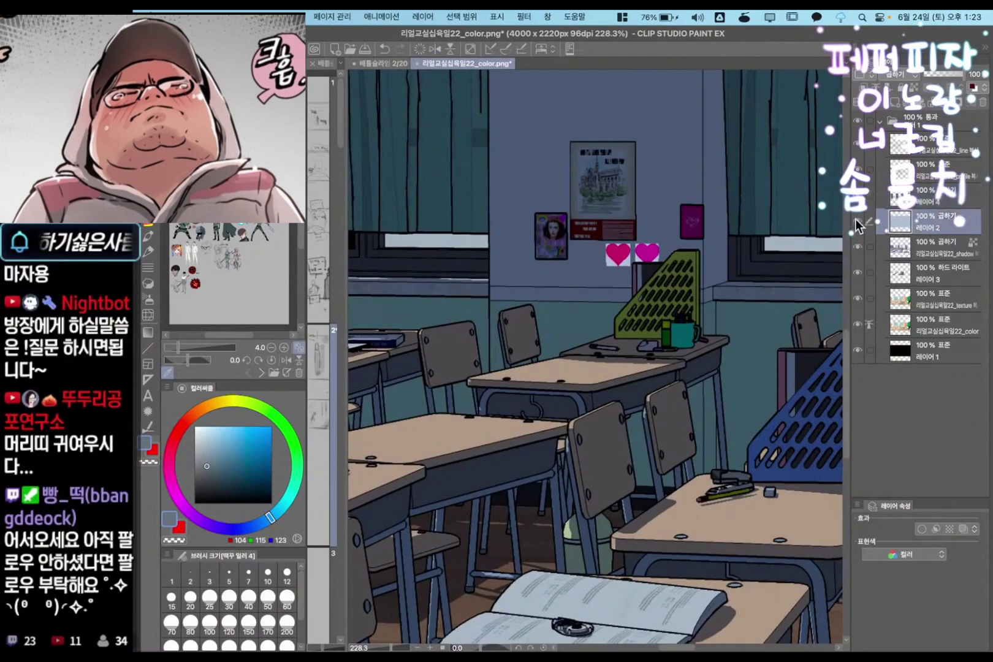
drag(724, 222, 680, 222)
mouse_move(682, 334)
mouse_down()
mouse_move(698, 332)
mouse_move(684, 336)
mouse_up()
click(941, 302)
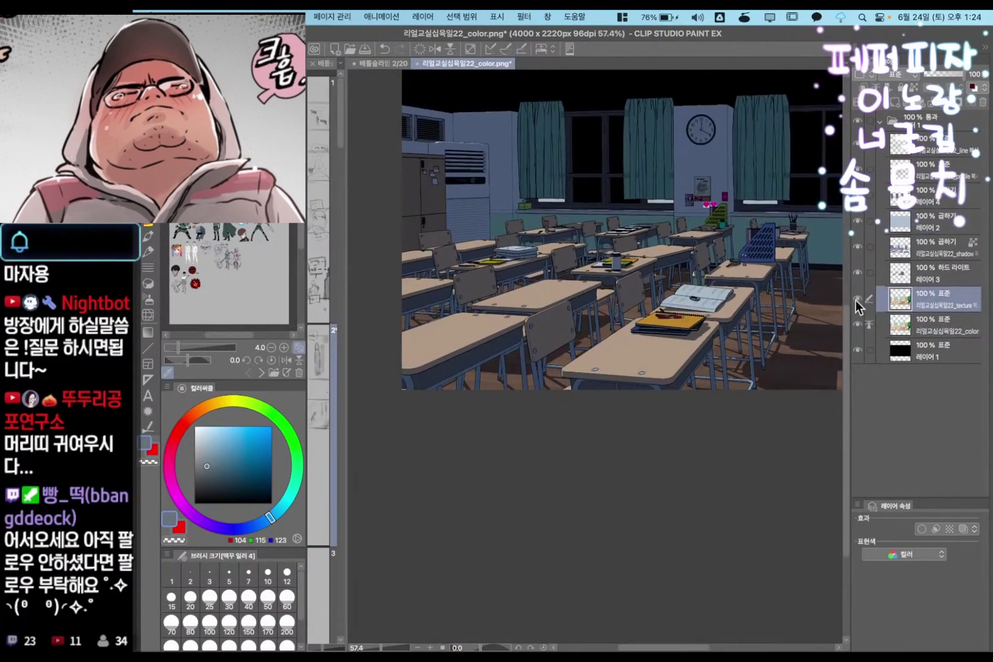
key(ctrl+u)
drag(813, 432, 788, 464)
click(776, 434)
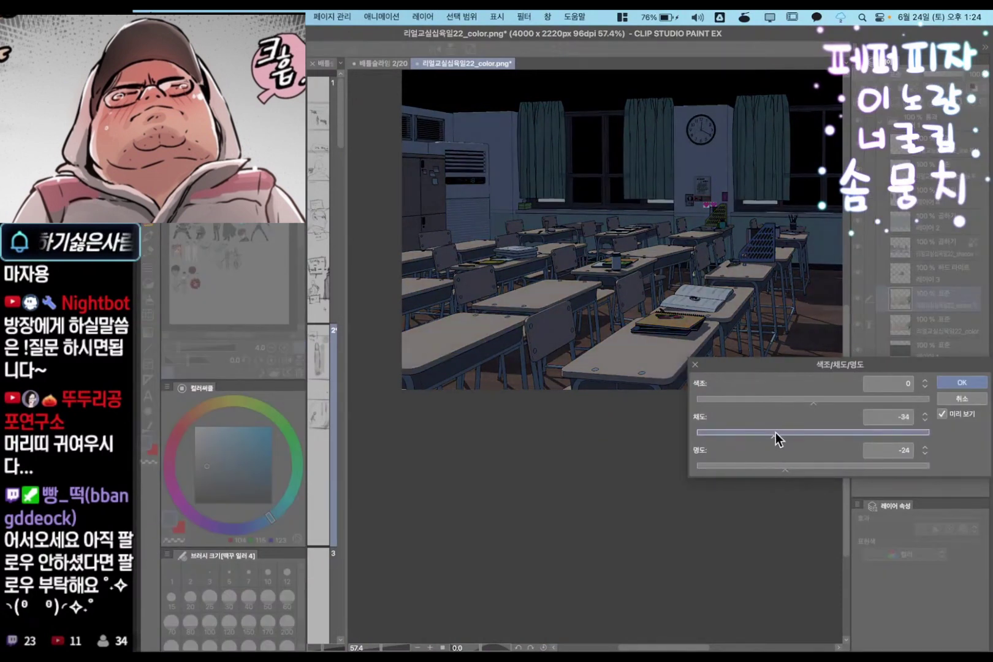
click(960, 383)
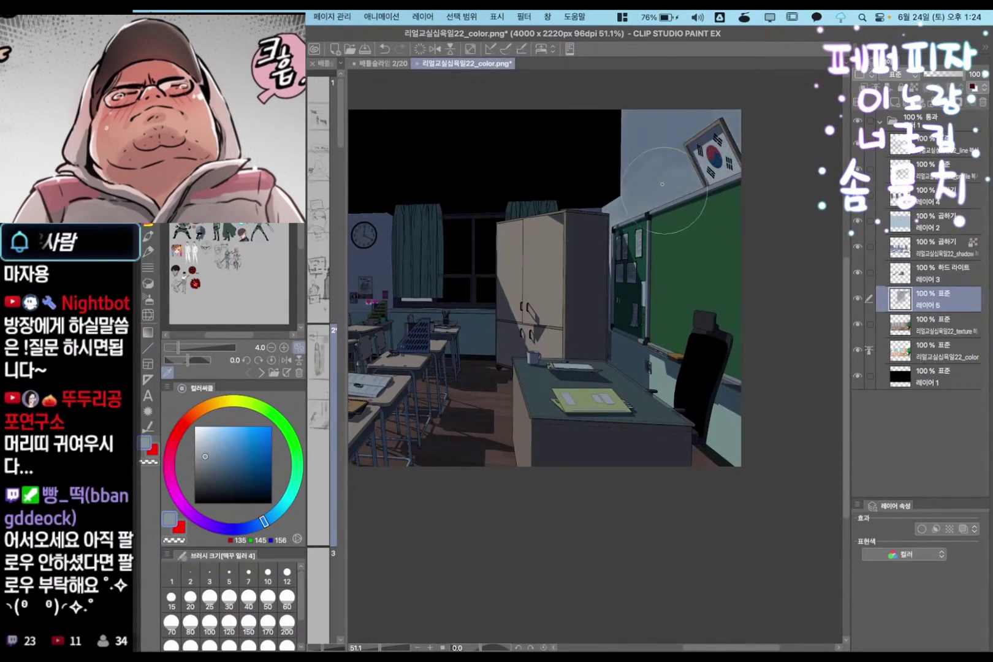
Paint muted grey-blue shading (RGB 99, 111, 125) over the flag wall on the normal layer above the texture layer
key(e)
key(p)
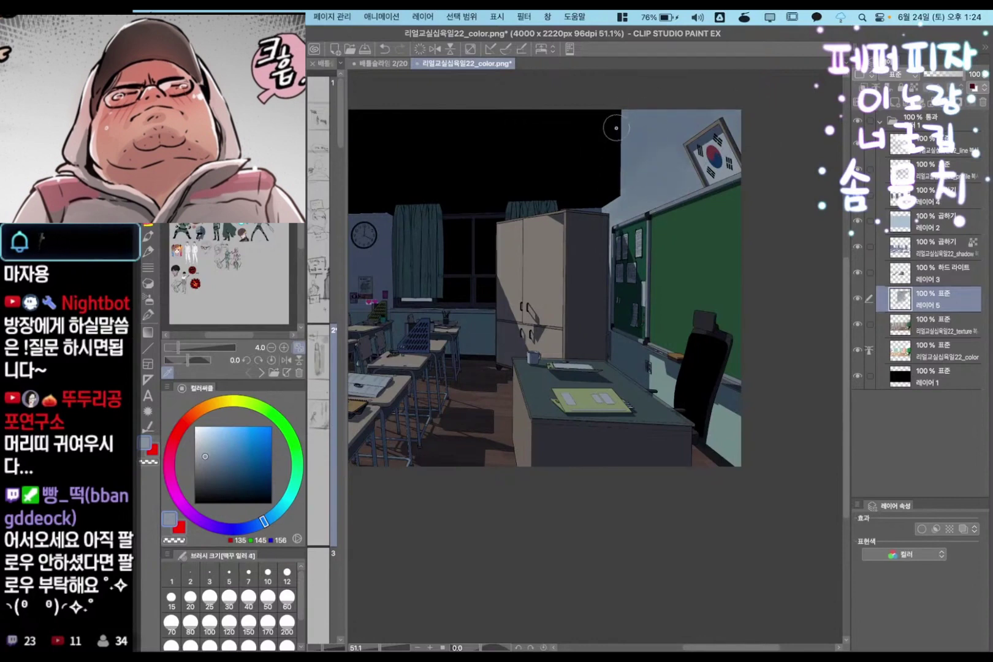
click(211, 465)
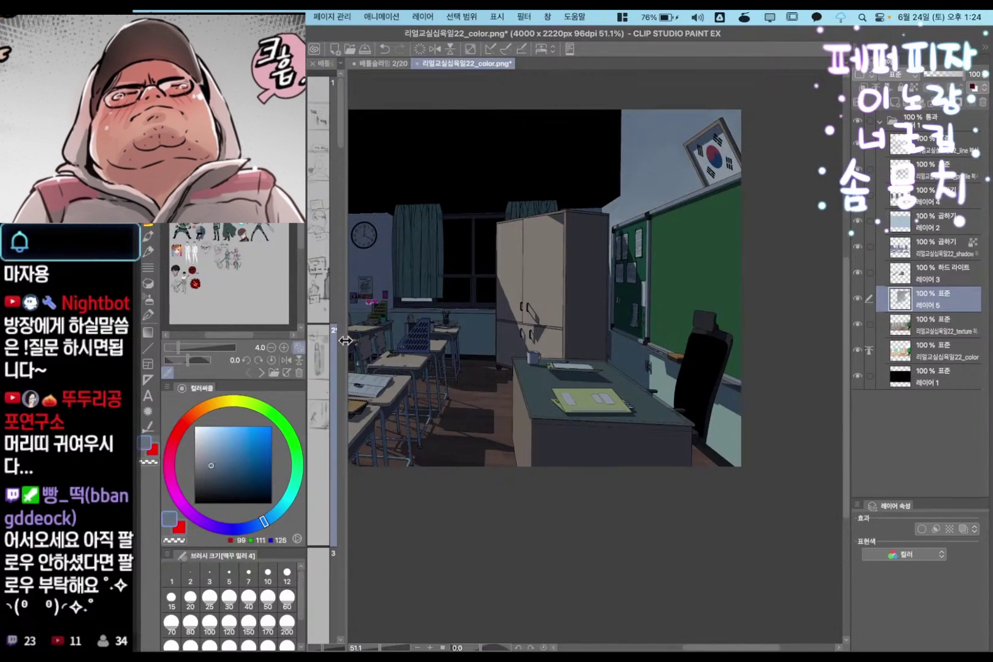
scroll(609, 182, up, 3)
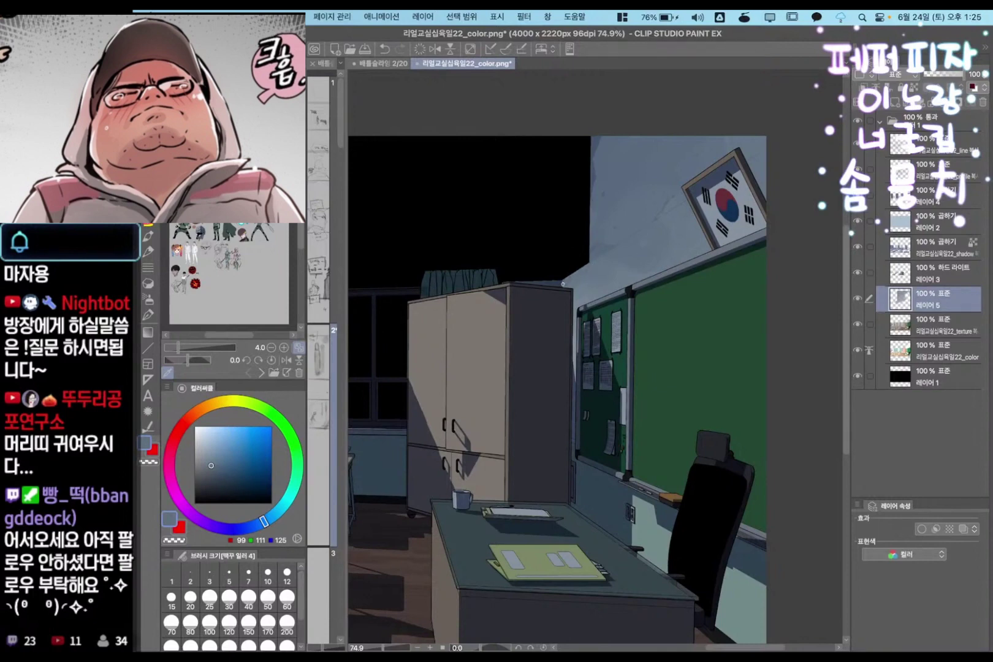
scroll(569, 277, down, 1)
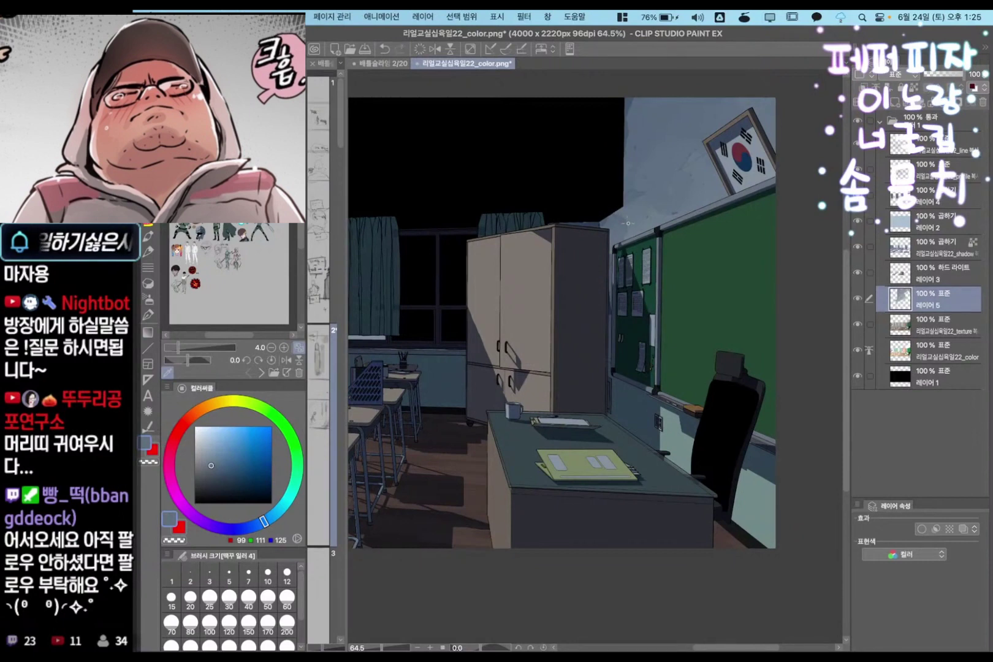
View the 리얼교실십육일22_shadow layer on its own, and show all layers again
scroll(644, 302, down, 2)
drag(466, 386, 583, 298)
scroll(583, 297, up, 1)
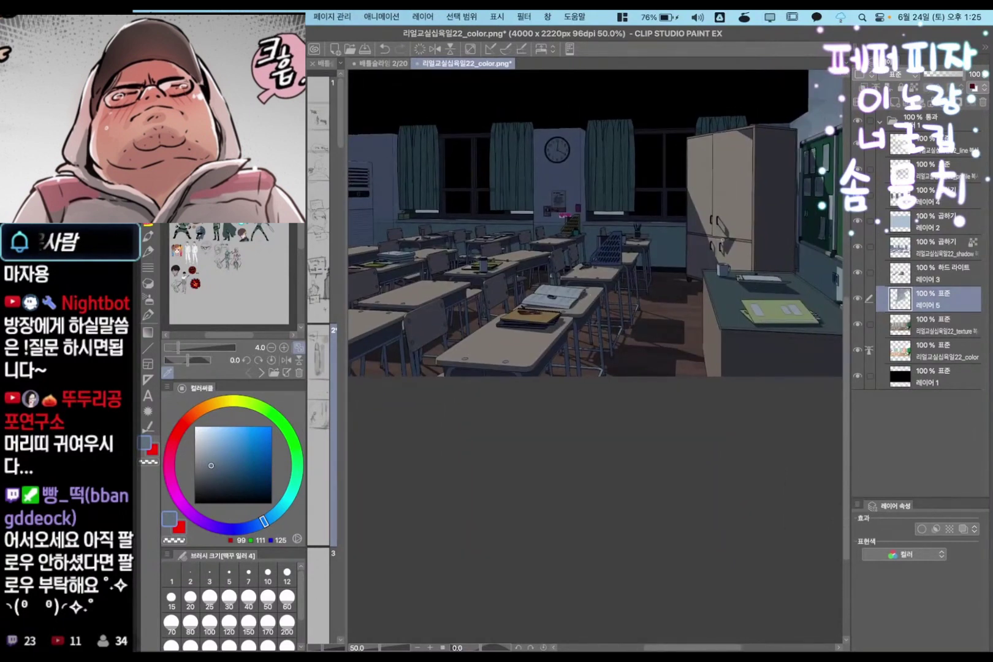
click(859, 248)
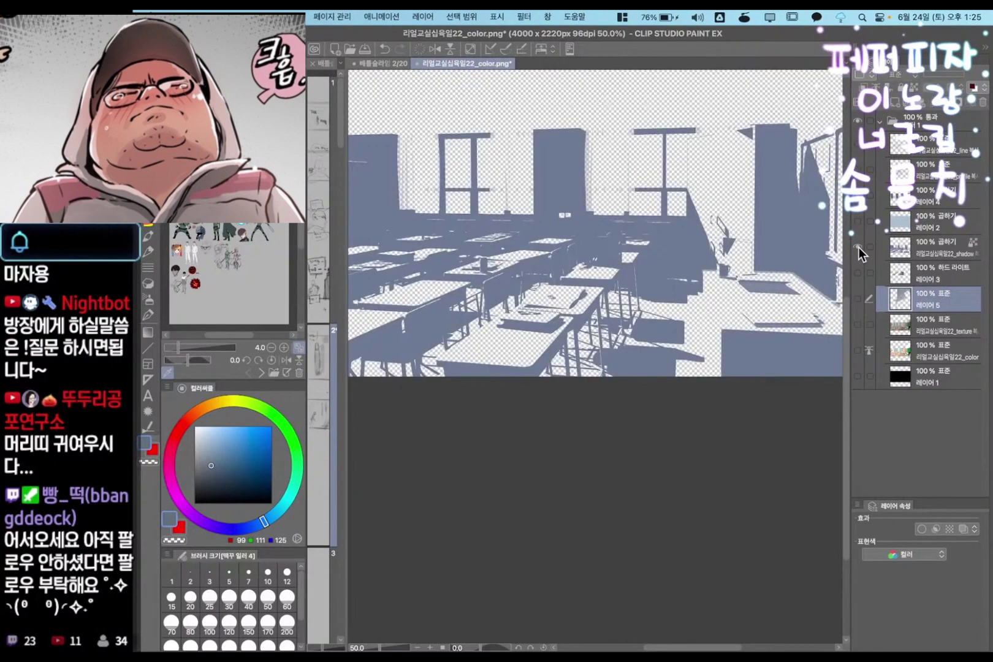
click(859, 248)
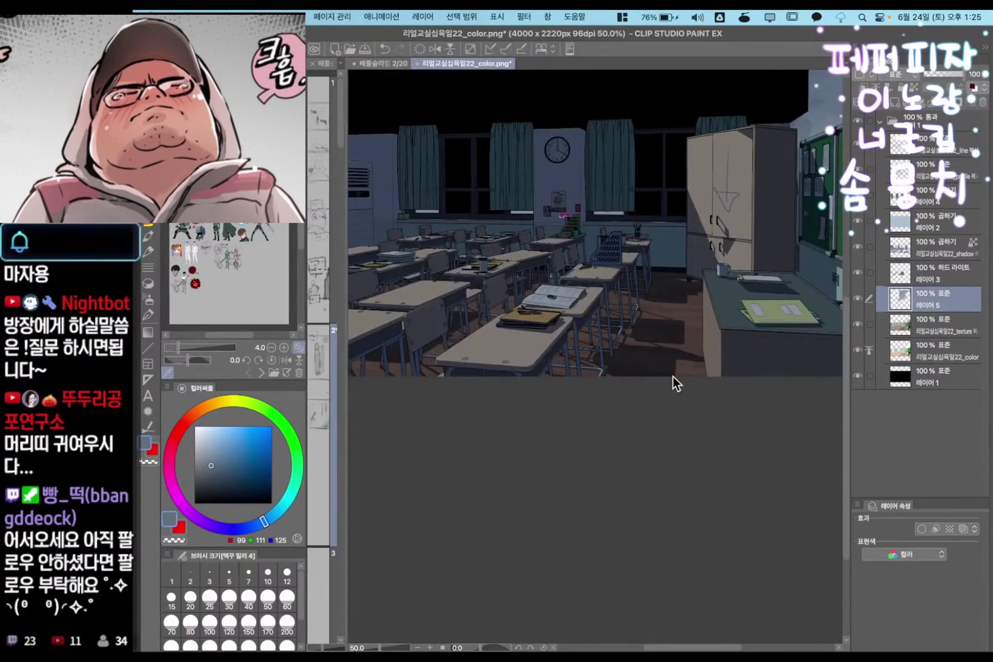
key(super+z)
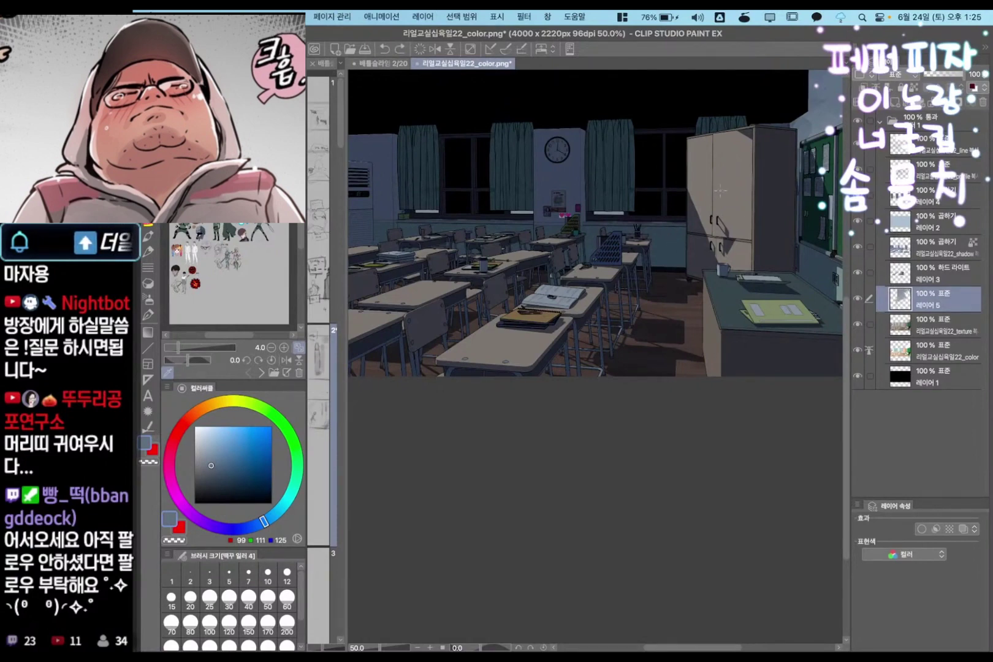
drag(591, 326, 620, 324)
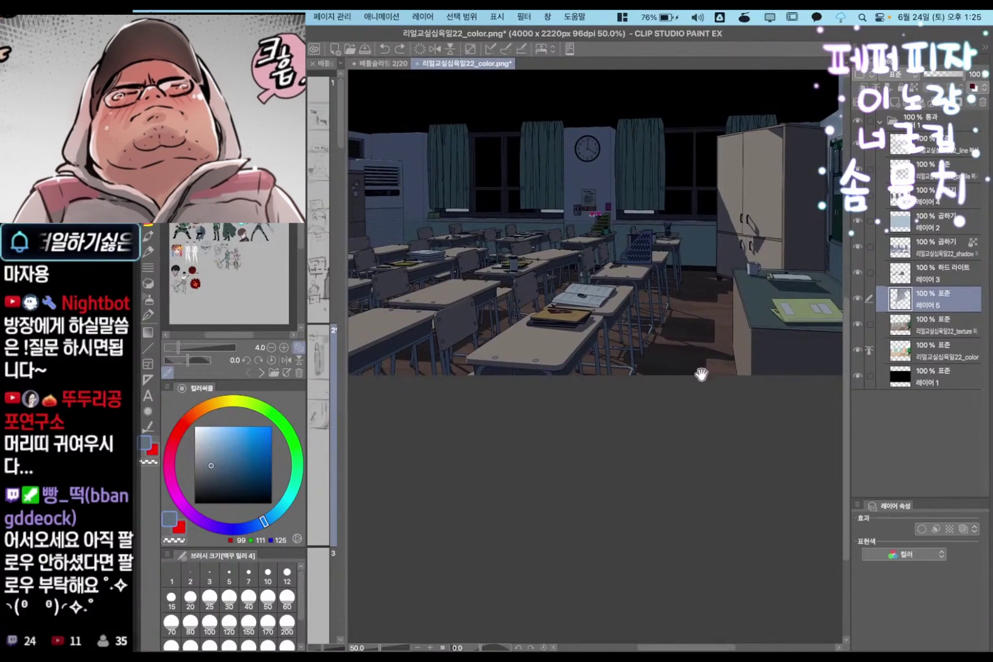
mouse_move(744, 243)
mouse_down()
mouse_move(752, 240)
mouse_move(735, 260)
mouse_up()
mouse_move(801, 270)
mouse_down()
mouse_move(769, 337)
mouse_move(762, 314)
mouse_move(796, 311)
mouse_up()
key(super+z)
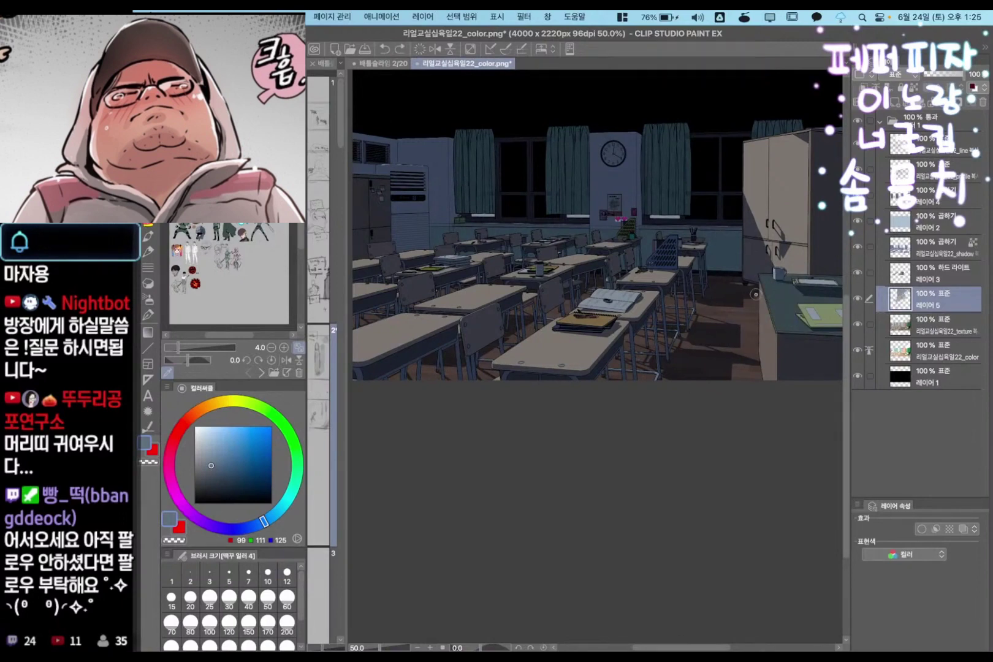
Examine the darkened night classroom from the window side across to the cabinet and teacher's desk
drag(565, 292, 635, 300)
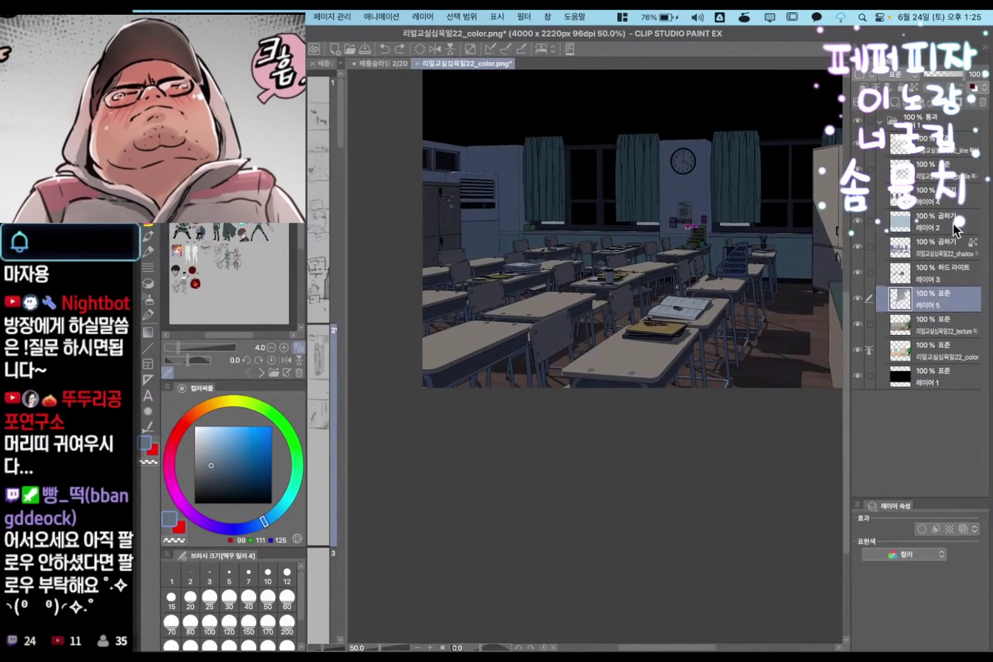
drag(710, 436, 663, 441)
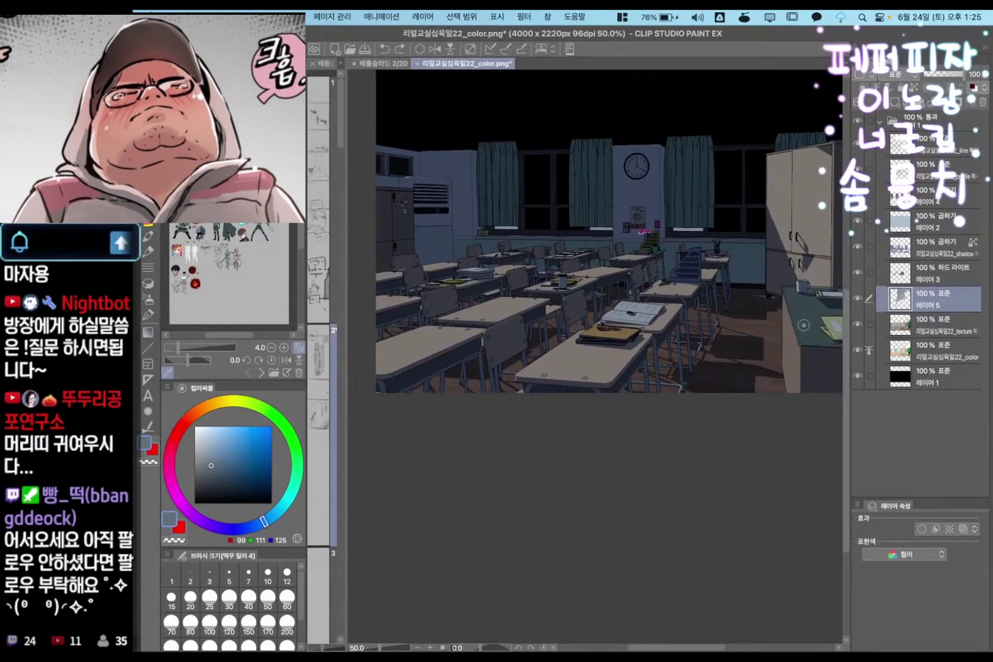
drag(821, 344, 722, 347)
click(938, 247)
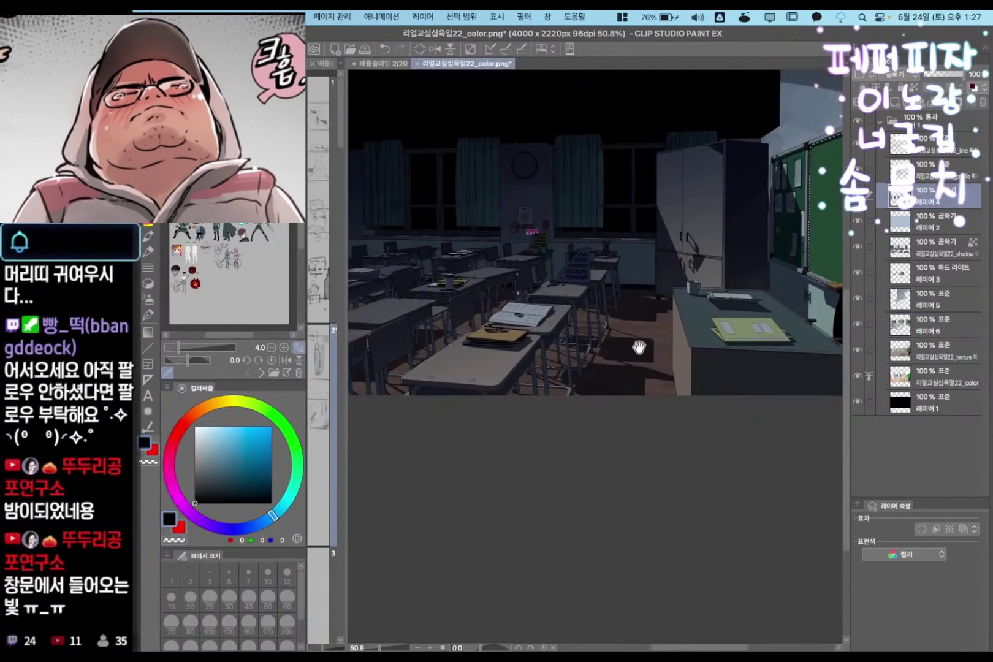
scroll(610, 362, up, 3)
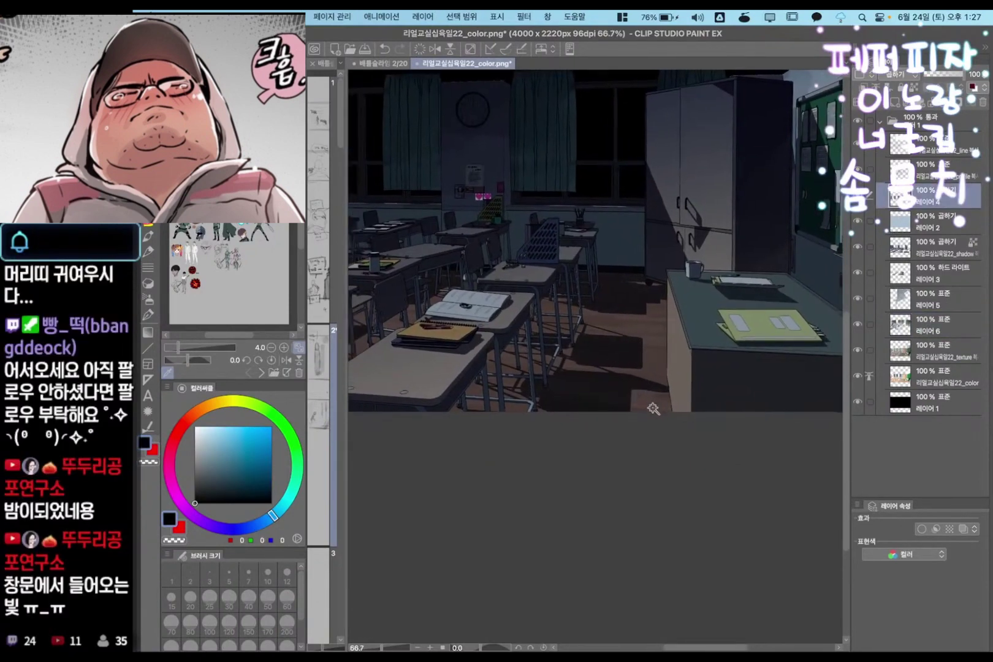
scroll(632, 406, down, 3)
drag(643, 436, 759, 389)
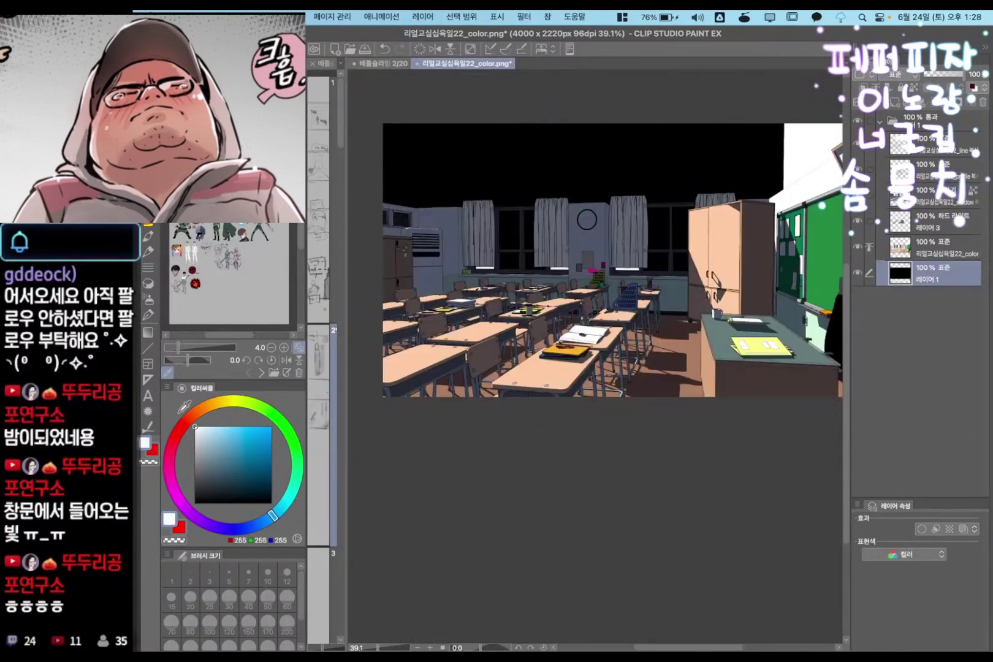
Fill the black backdrop layer with white and color the ceiling warm grey (RGB 153, 144, 136)
key(alt+Delete)
drag(750, 336, 737, 334)
scroll(738, 334, down, 2)
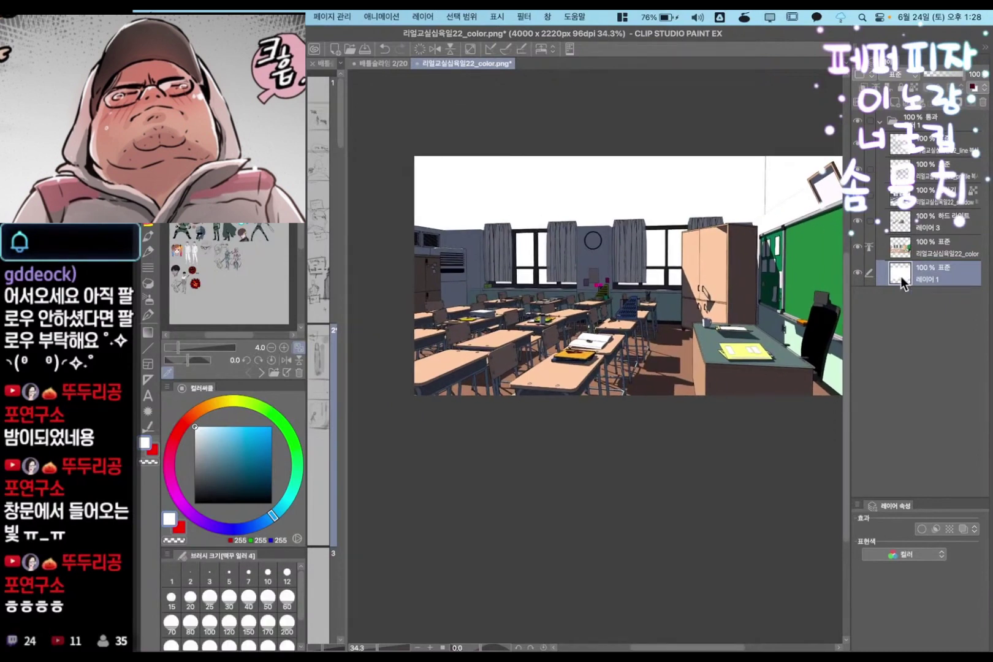
key(g)
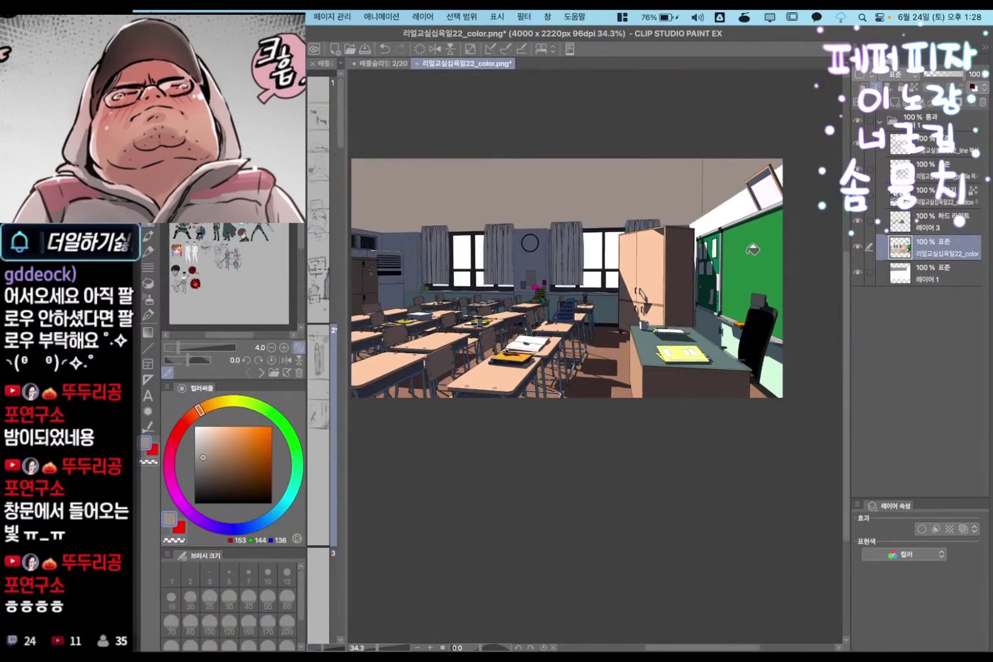
mouse_move(621, 415)
mouse_down()
mouse_move(667, 394)
mouse_move(651, 401)
mouse_up()
Add a normal raster layer above the 리얼교실십육일22_color layer and tint the white flag wall cream
key(super+shift+n)
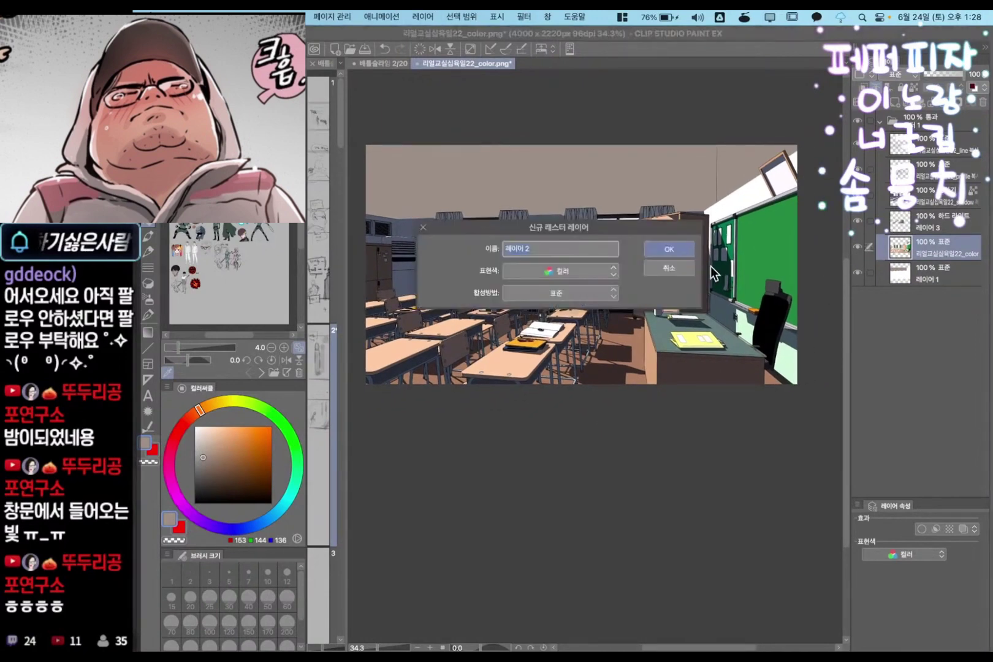
click(650, 247)
click(721, 331)
key(super+h)
key(b)
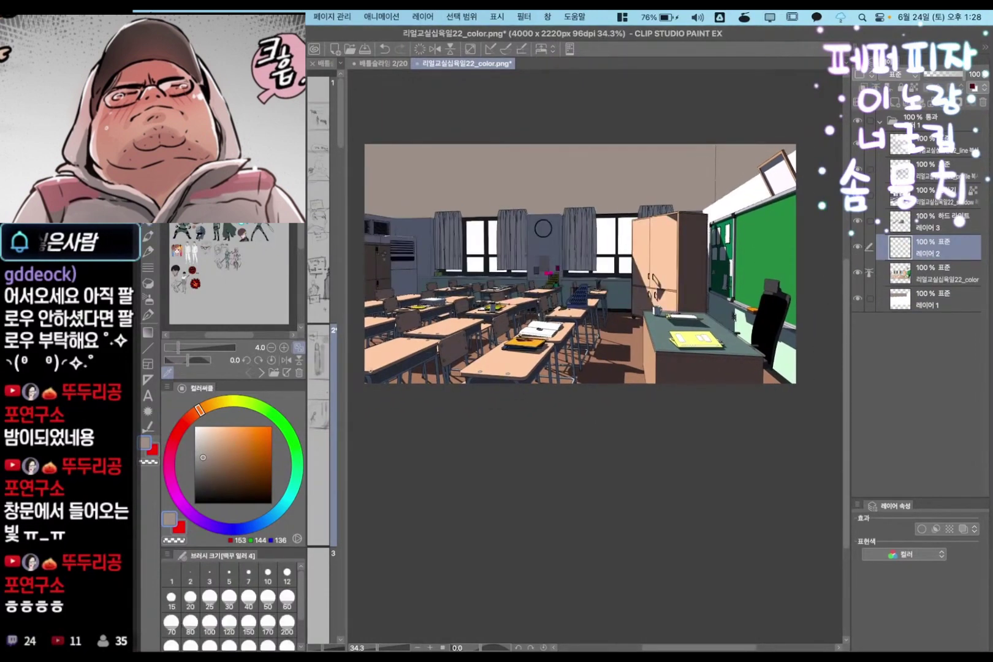
click(206, 432)
click(211, 404)
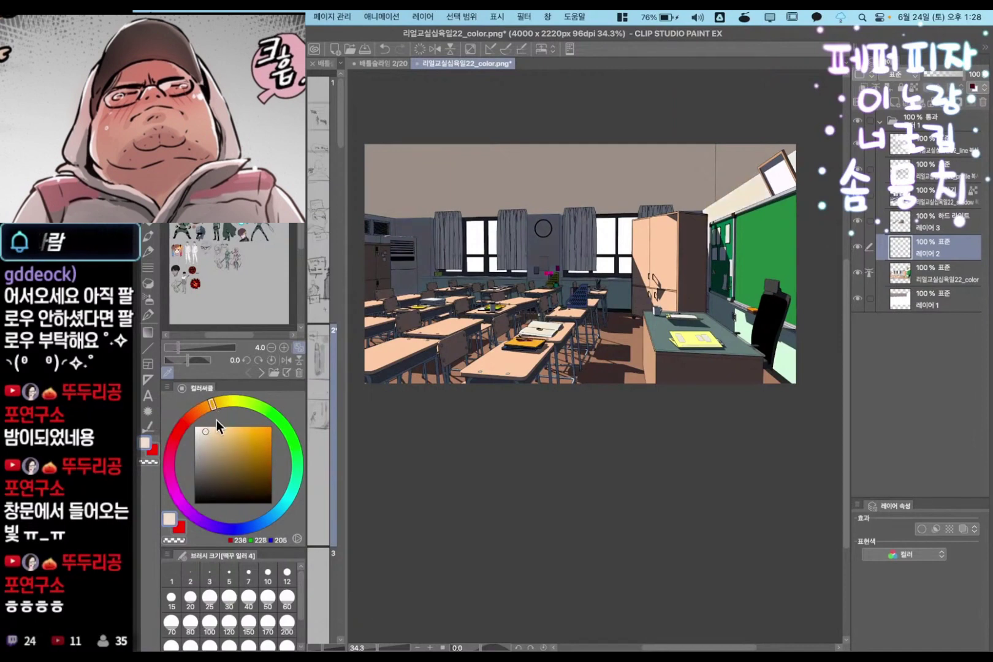
click(207, 429)
Recolor the chalkboard muted green (RGB 59, 107, 62) and the bulletin board dark blue-green (RGB 59, 85, 94)
click(773, 247)
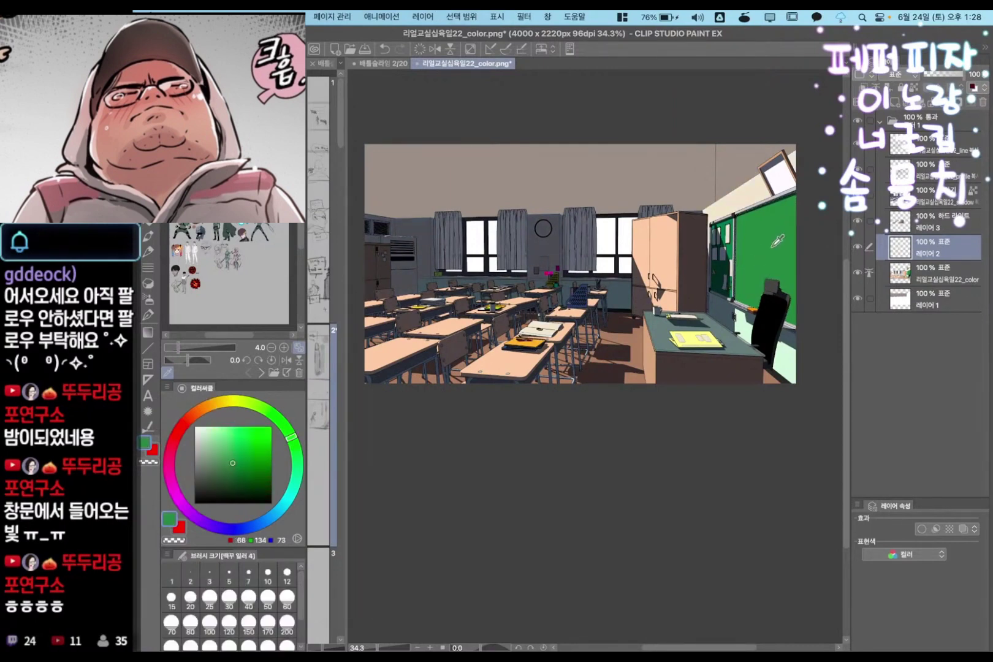
click(219, 472)
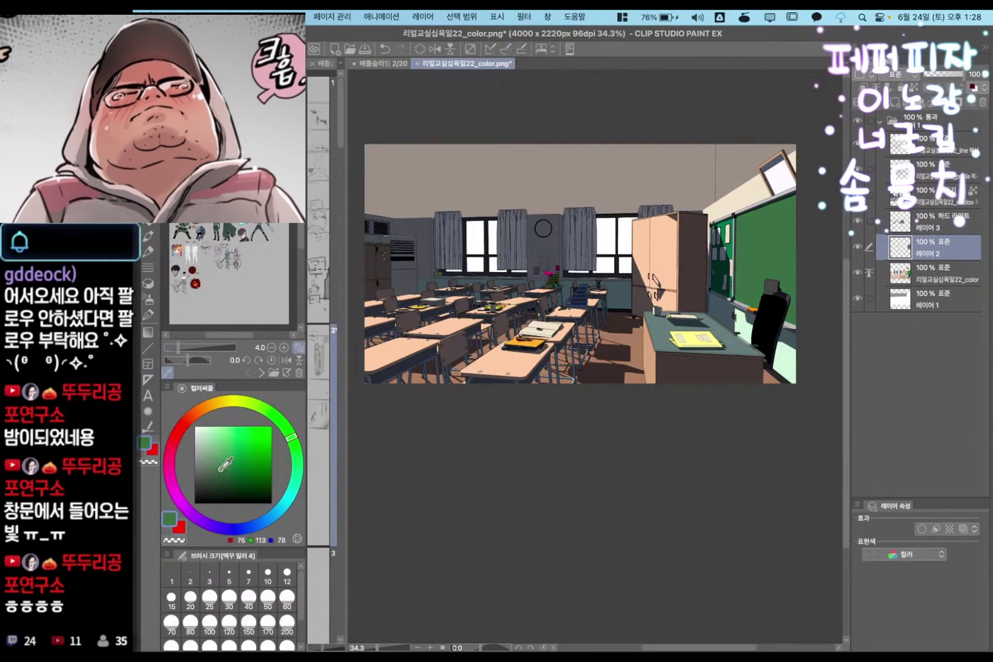
click(229, 471)
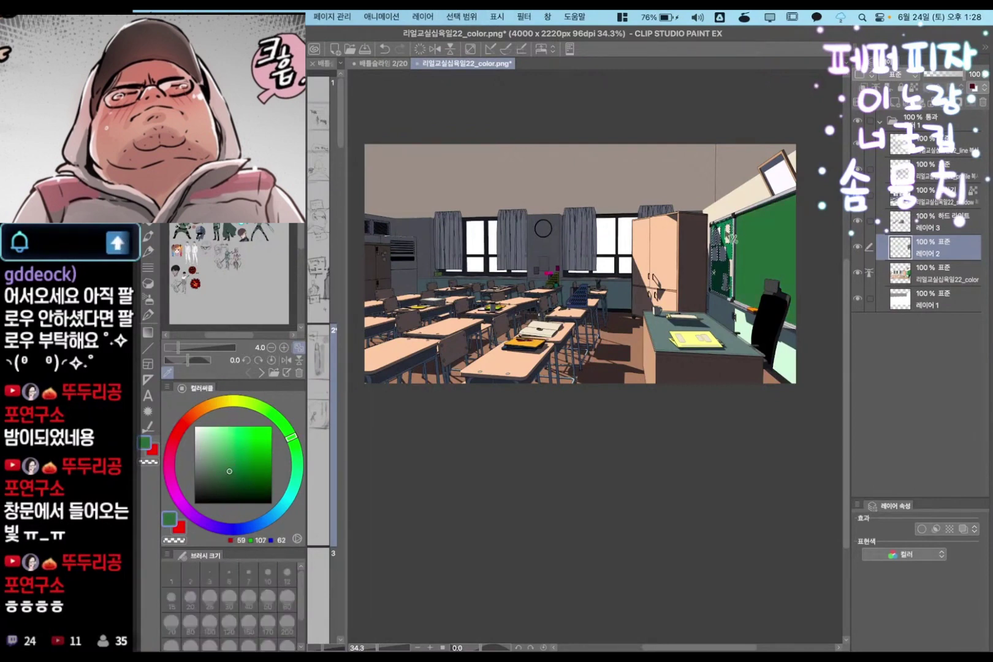
click(214, 469)
click(279, 512)
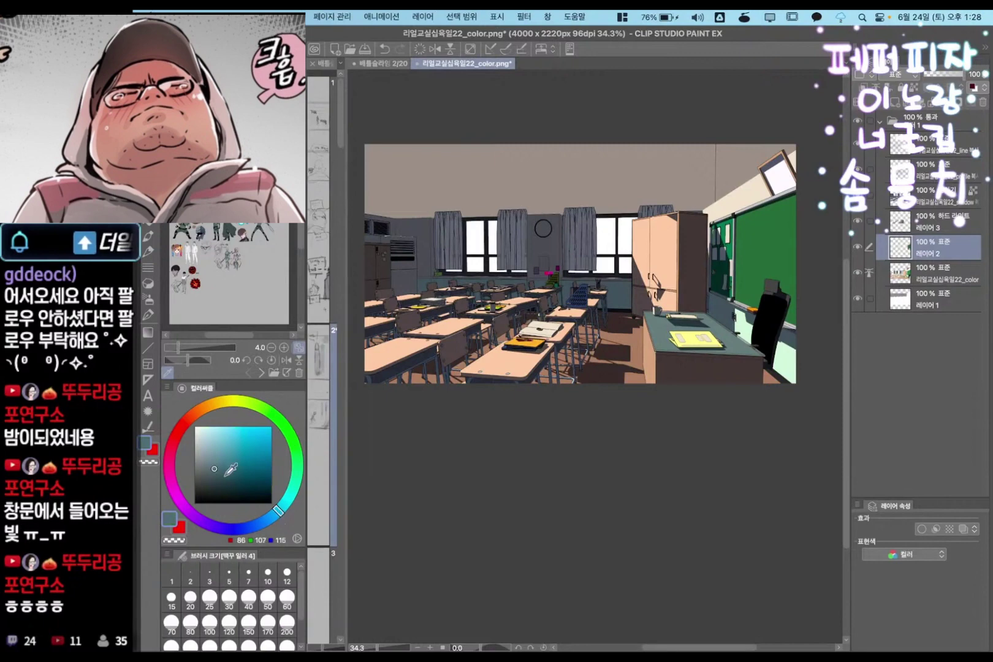
click(224, 474)
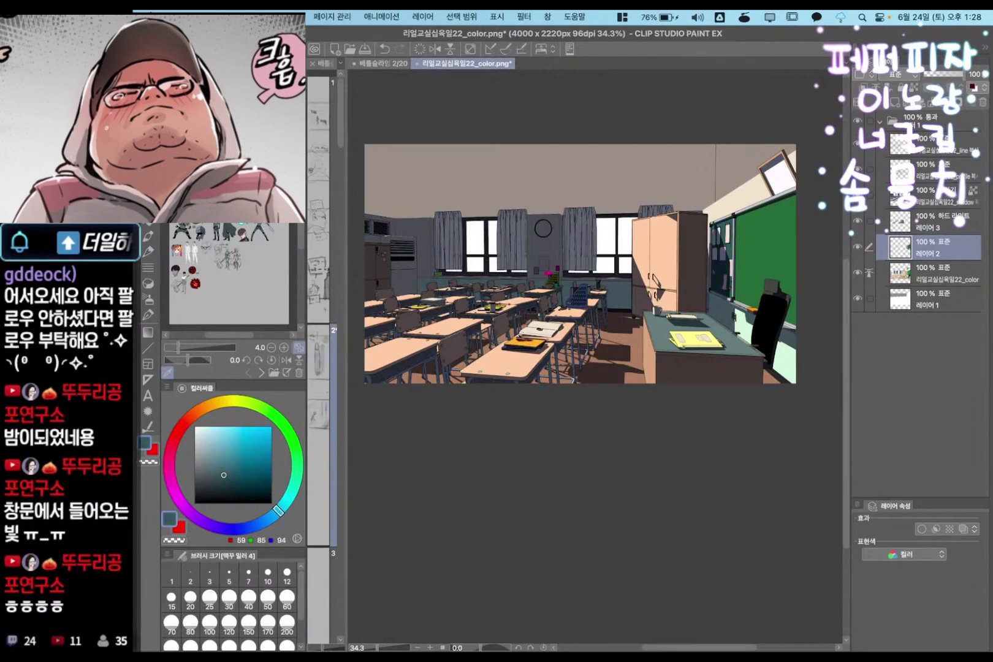
Recolor the teacher's desk top deep teal and the student desktops tan (RGB 209, 168, 130)
click(242, 473)
drag(514, 361, 565, 343)
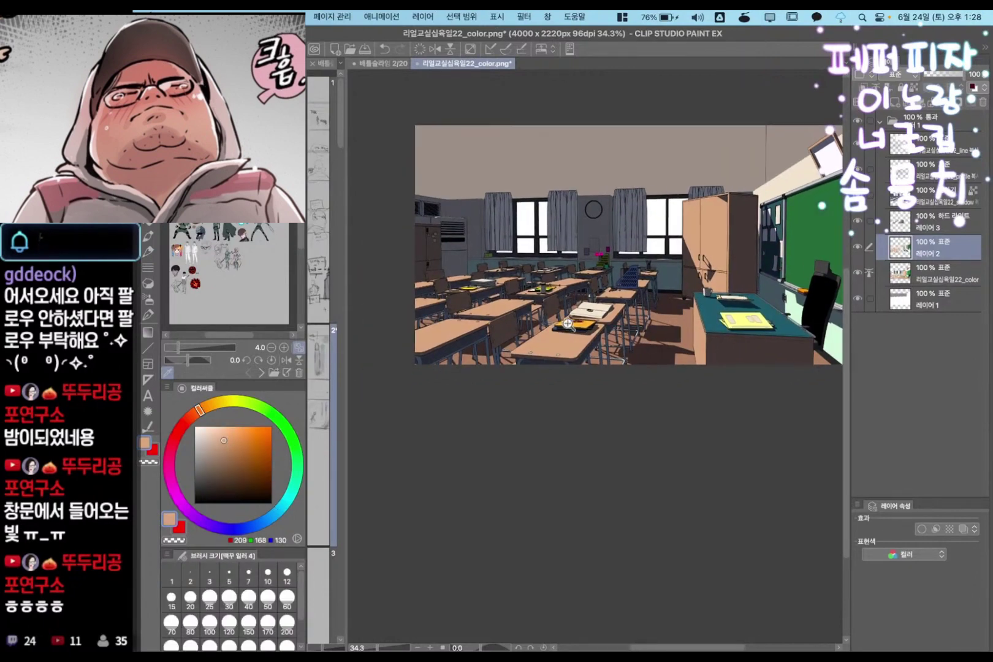
drag(548, 495, 521, 494)
Add a new raster layer above the line layer and set its blending mode to Screen
click(942, 147)
key(ctrl+shift+n)
key(Return)
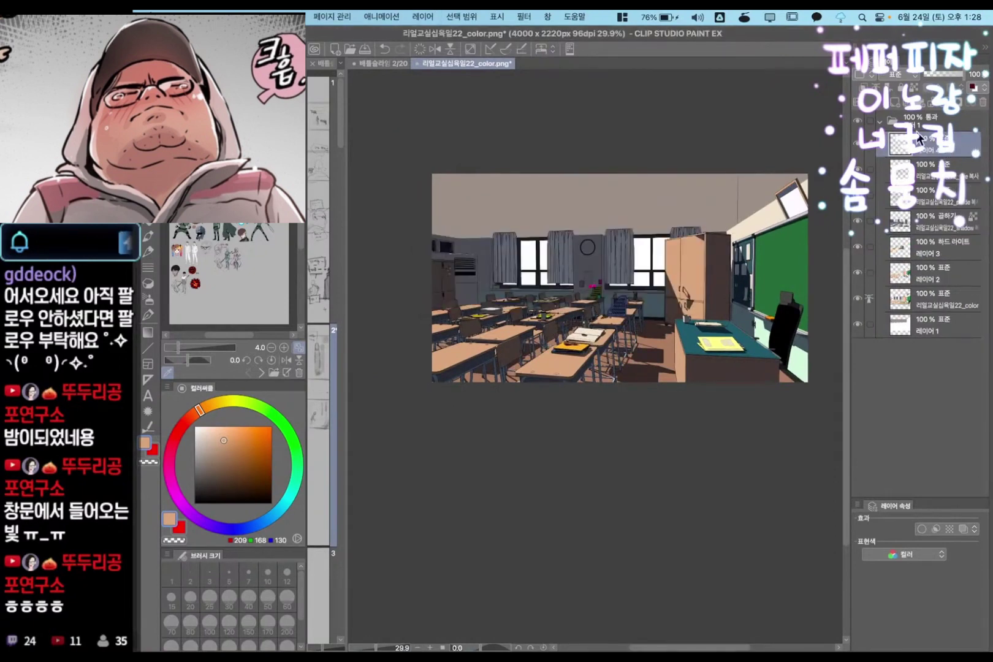
click(900, 76)
click(910, 171)
Paint an orange glow (RGB 255, 177, 107) around the window farther from the cabinet with an enlarged dw Glow brush
key(b)
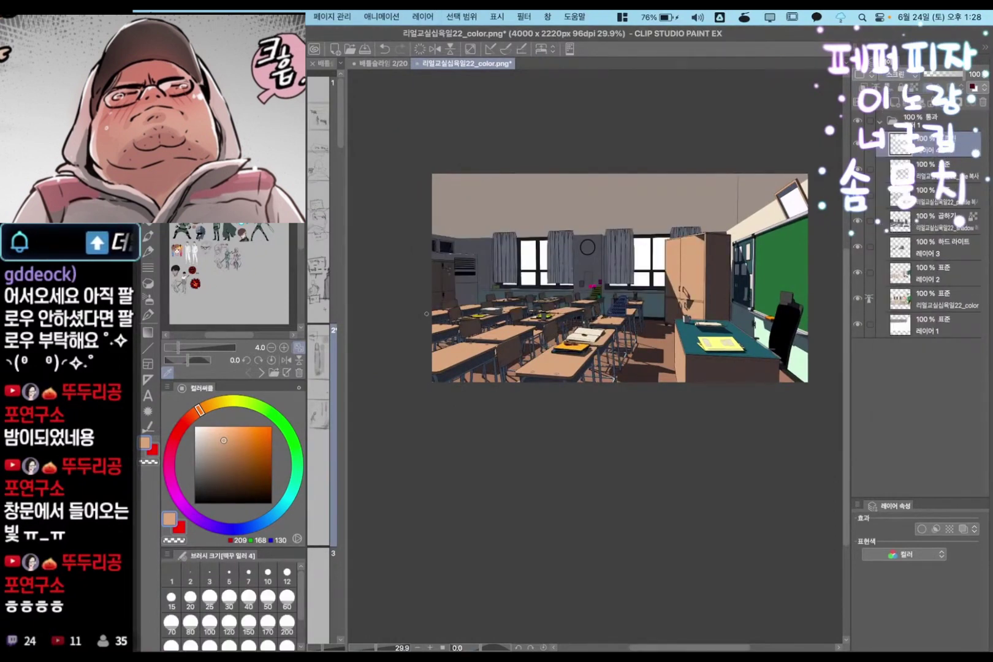
click(240, 427)
key(b)
click(550, 250)
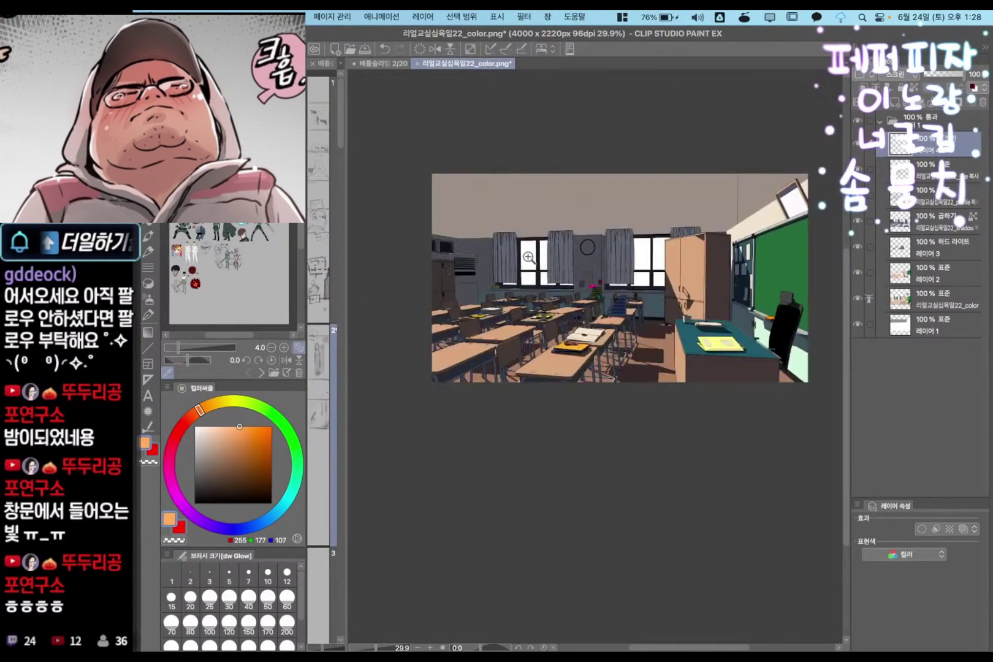
scroll(525, 254, up, 5)
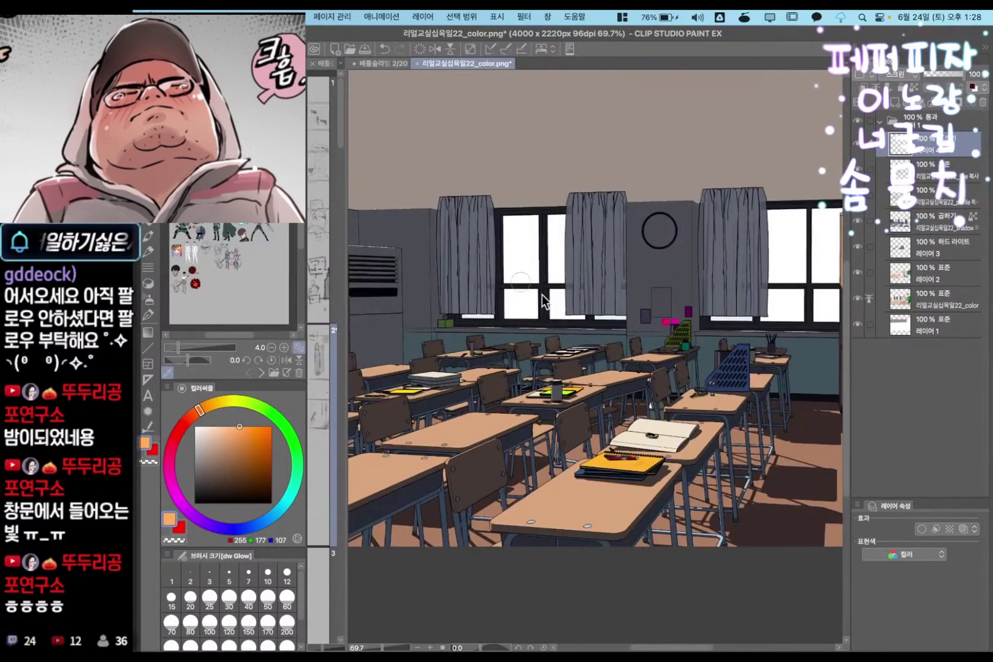
key(super+d)
mouse_move(521, 235)
mouse_down()
mouse_move(531, 271)
mouse_move(510, 309)
mouse_move(597, 320)
mouse_up()
key(super+z)
key(super+z)
key(])
scroll(528, 280, down, 5)
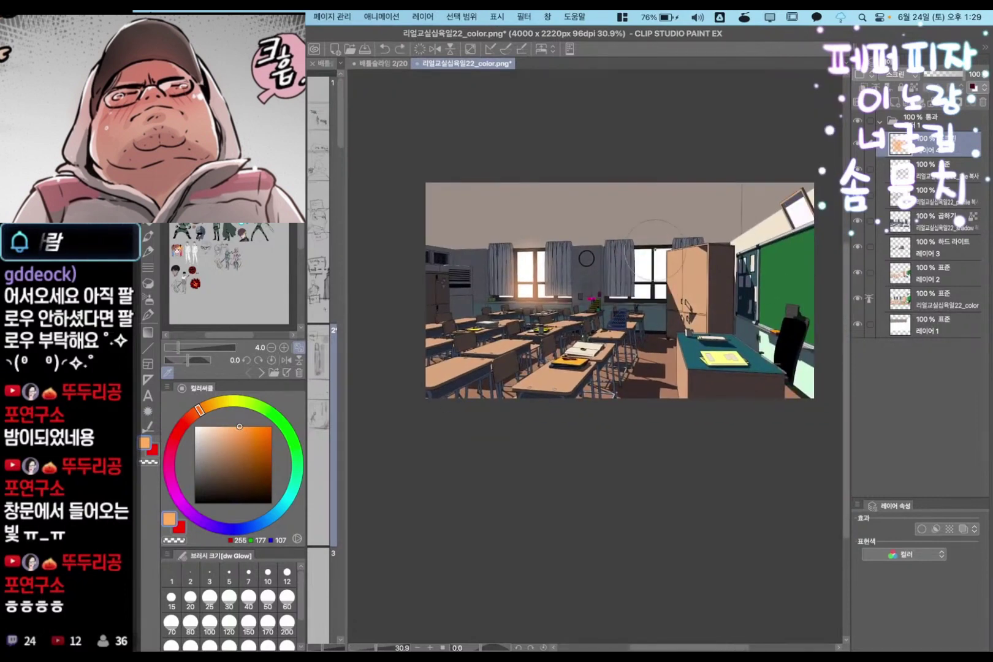
key(super+z)
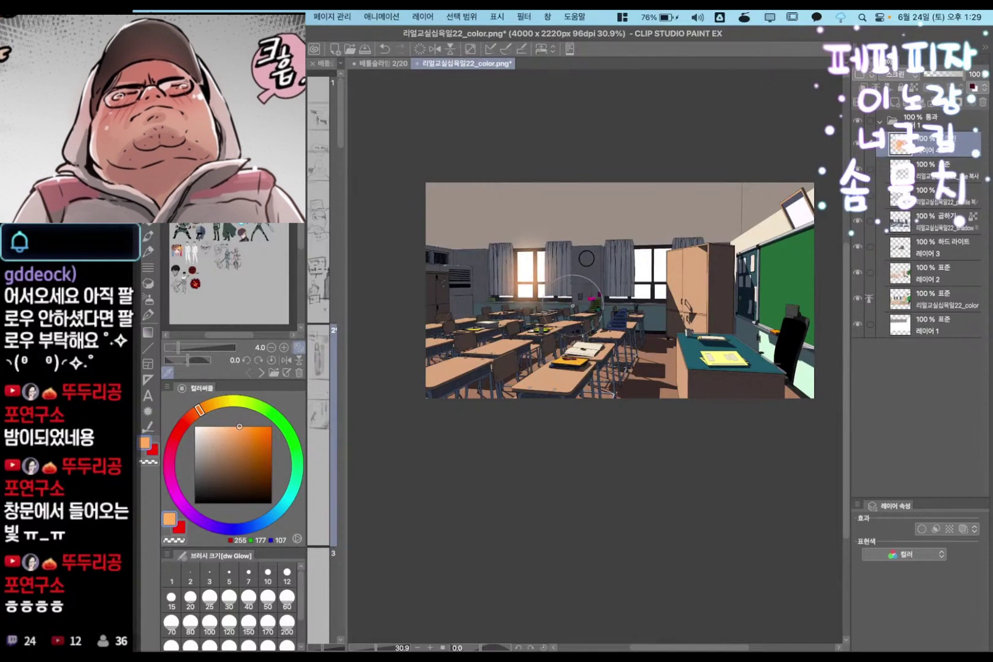
key(super+z)
Add a Multiply layer above the shadow layer and fill it with pale blue (RGB 198, 216, 234)
drag(278, 497, 268, 518)
click(204, 435)
key(alt+BackSpace)
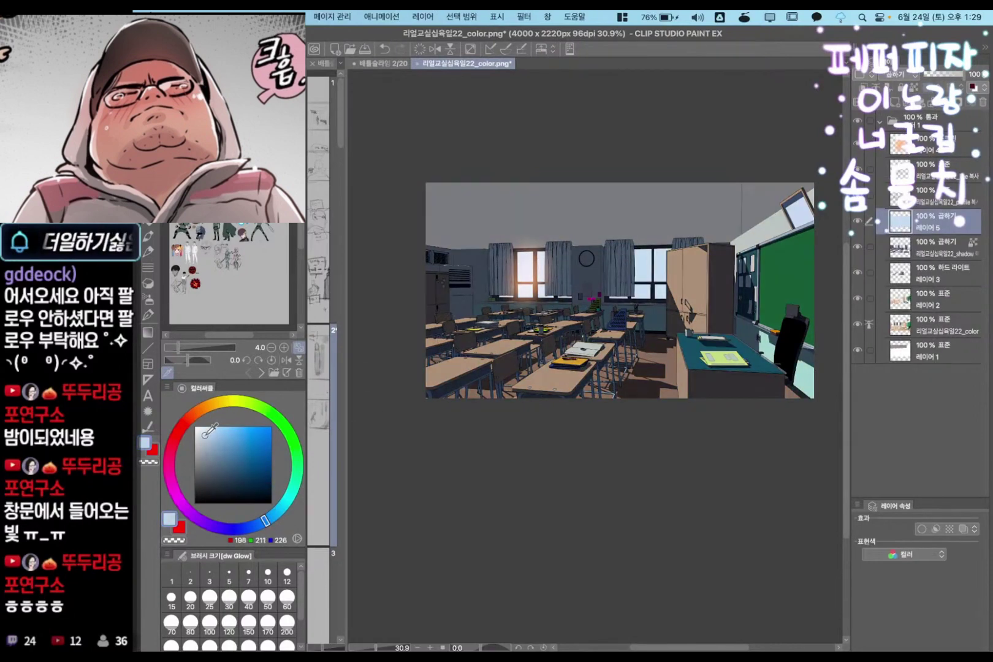
click(206, 433)
Clear the pale blue tint from the window panes and add the orange glow to the window beside the cabinet
key(super+plus)
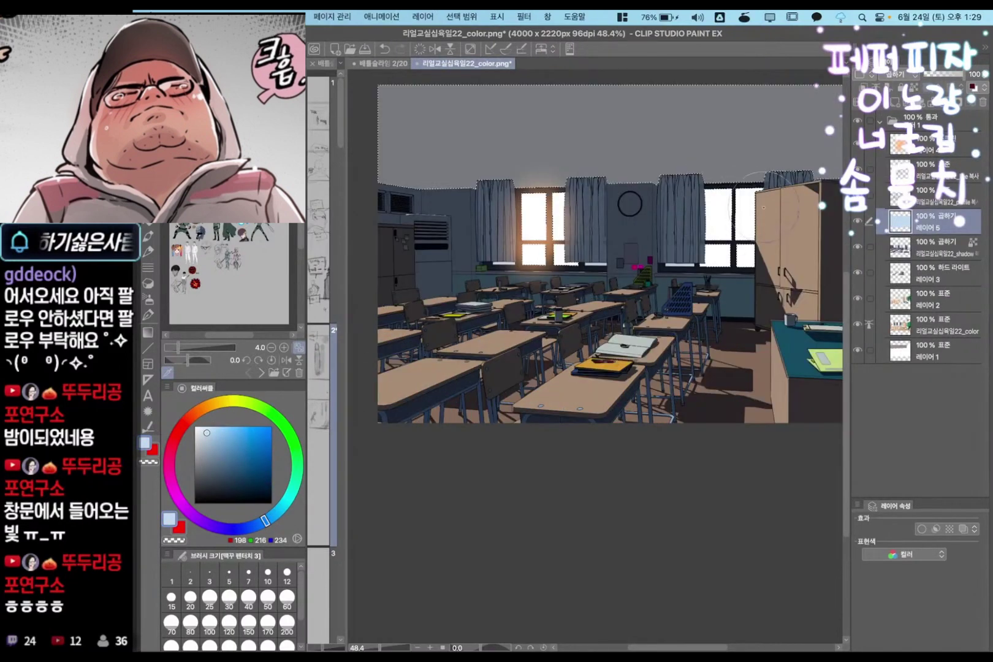
key(p)
mouse_move(628, 411)
mouse_down()
mouse_move(601, 390)
mouse_move(626, 381)
mouse_up()
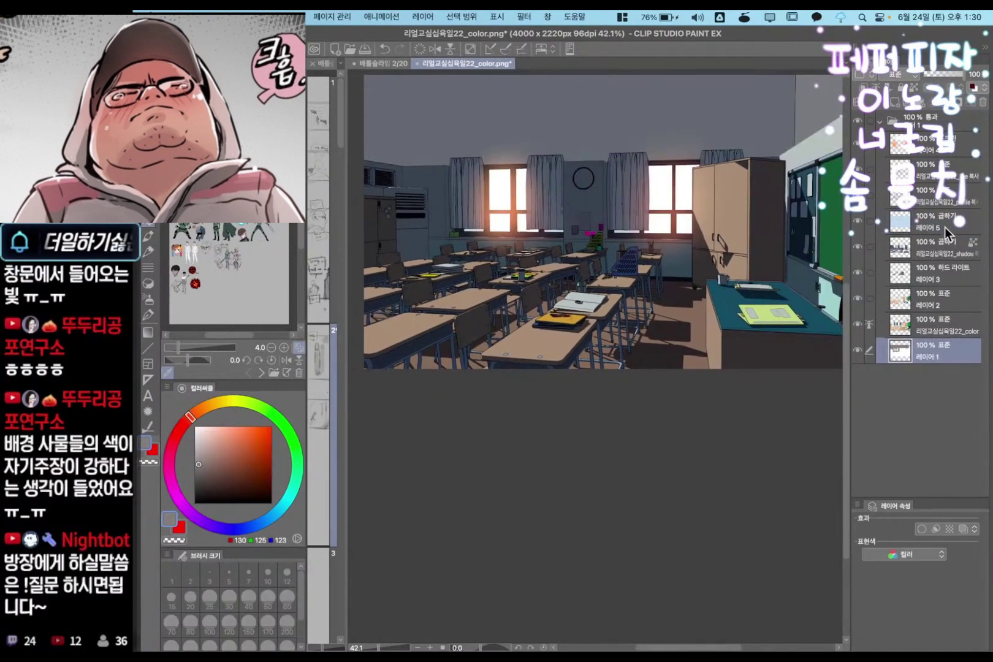
Add a Multiply layer above the pale blue one and shade the room with muted blue (RGB 128, 138, 163), keeping the window panes bright
click(945, 227)
key(super+shift+n)
click(660, 246)
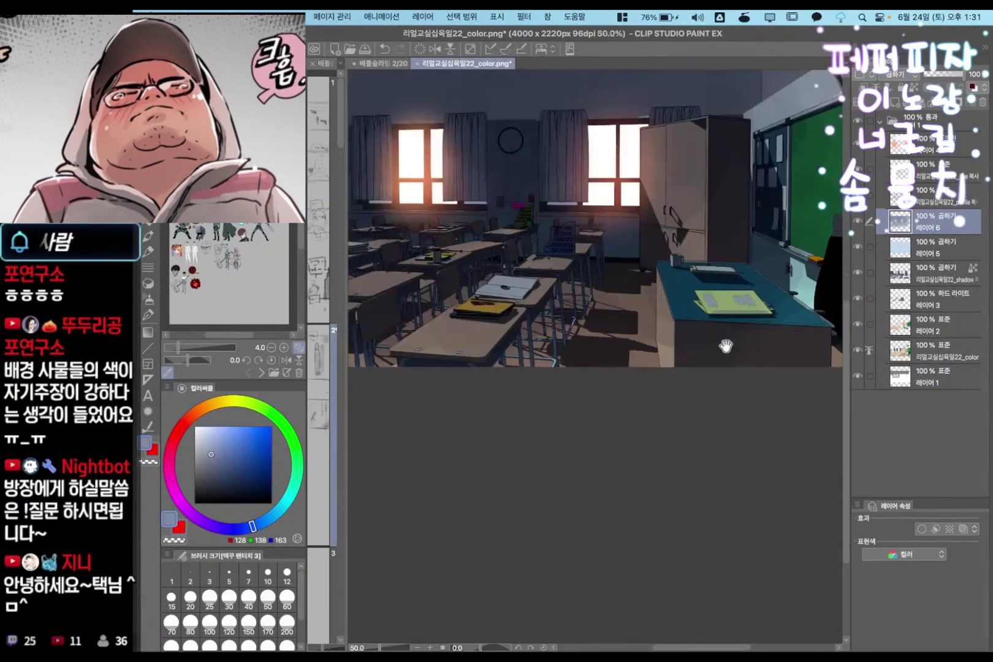
drag(726, 346, 716, 350)
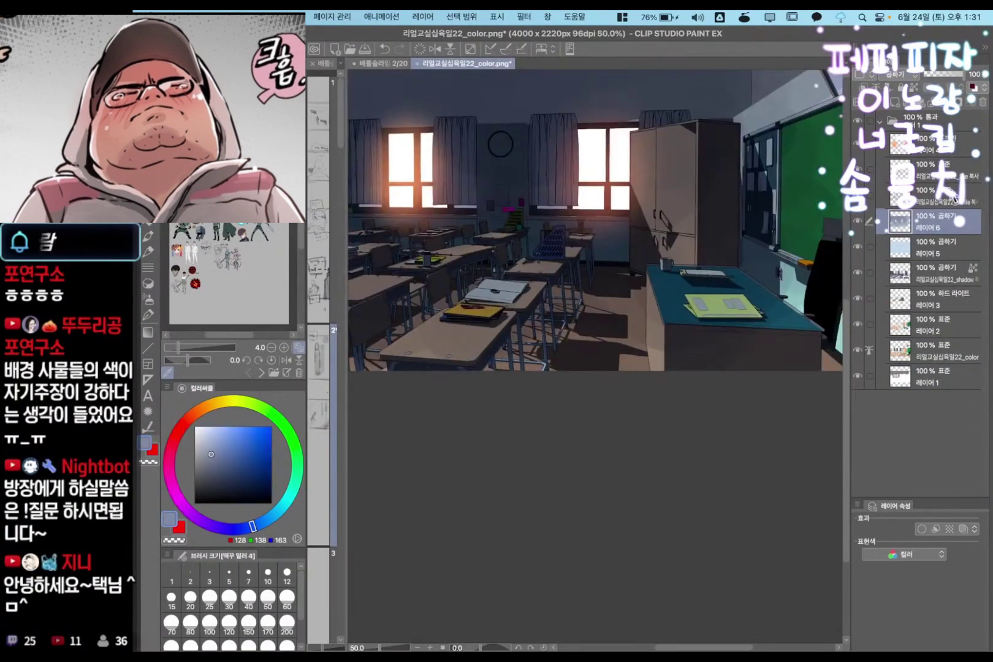
Replace the orange glow around both windows with red (RGB 255, 73, 69) on the Screen glow layer
click(950, 153)
key(super+z)
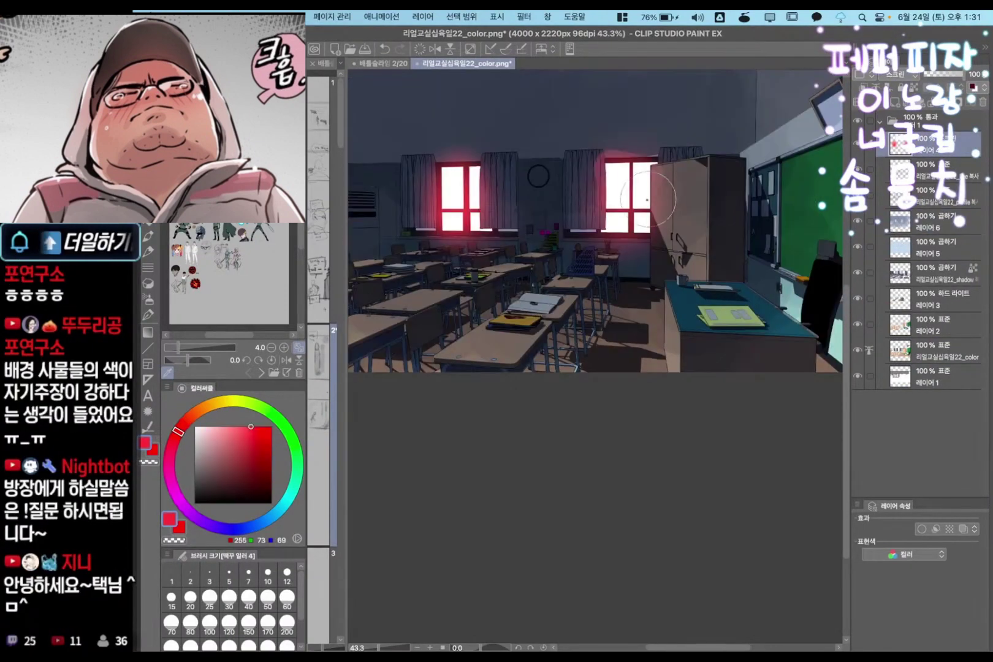
key(p)
click(585, 166)
key(F7)
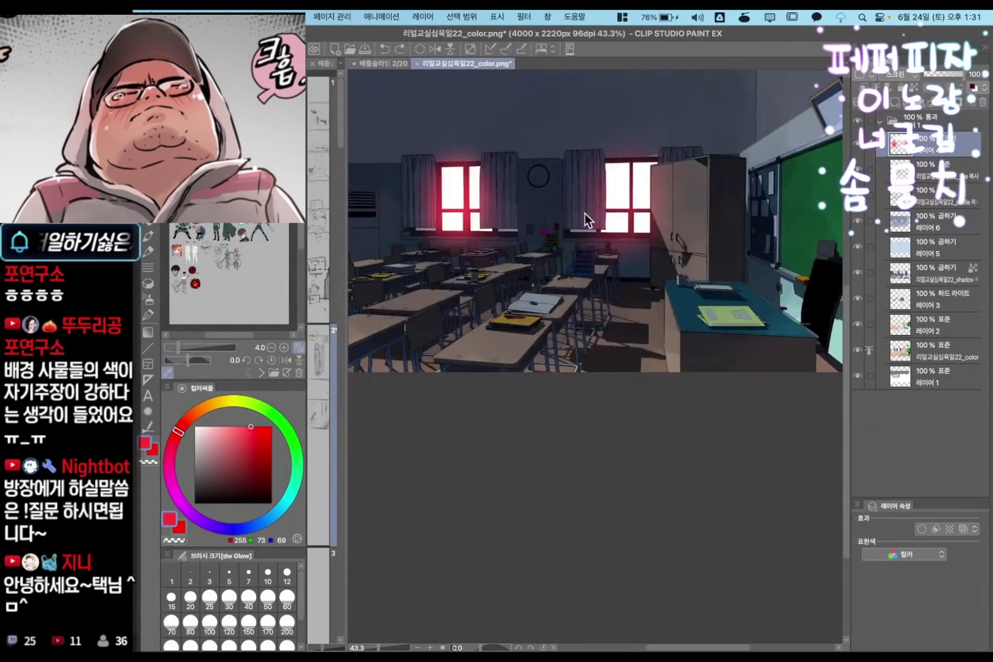
Fill the panes of both windows with the red on a new raster layer and set its blending mode to Screen
key(super+shift+n)
click(670, 250)
key(alt+BackSpace)
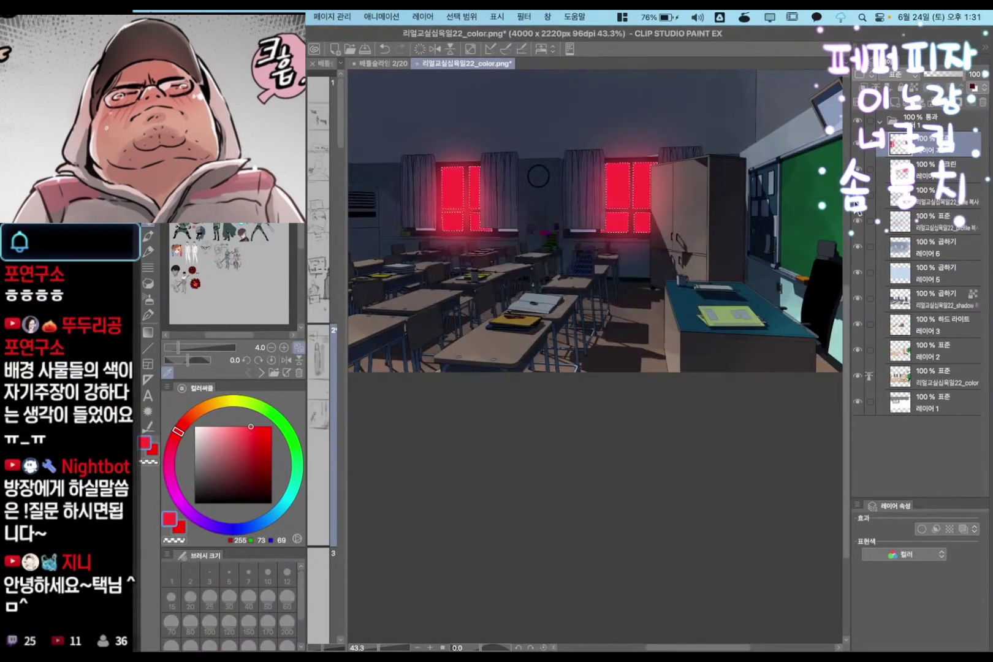
click(906, 76)
click(886, 166)
key(super+d)
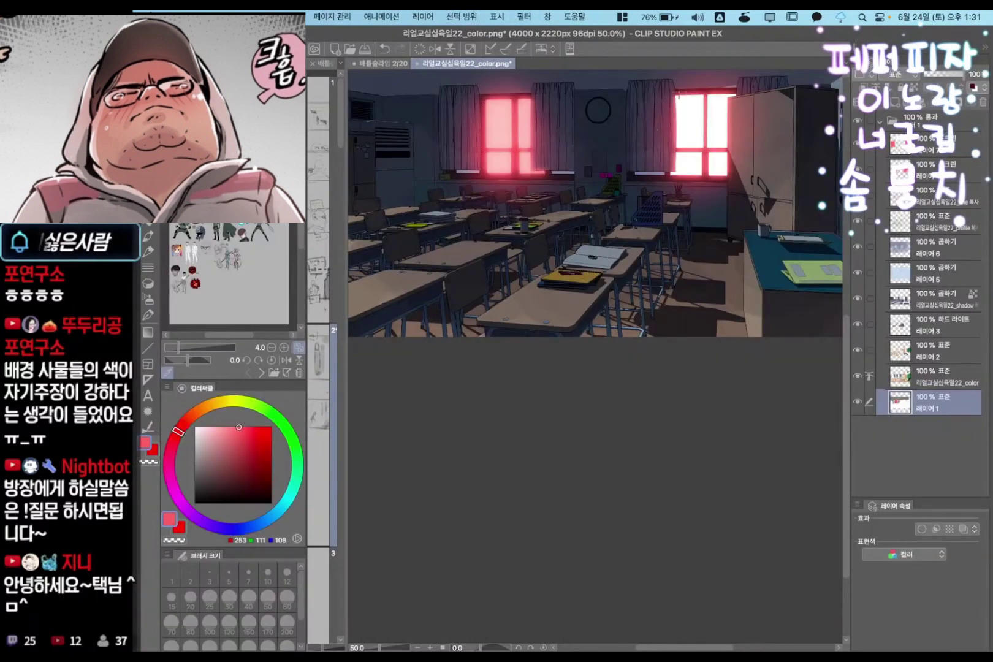
Recolour the panes of the window beside the cabinet light red (RGB 253, 111, 108) on the bottom layer
drag(669, 92, 742, 177)
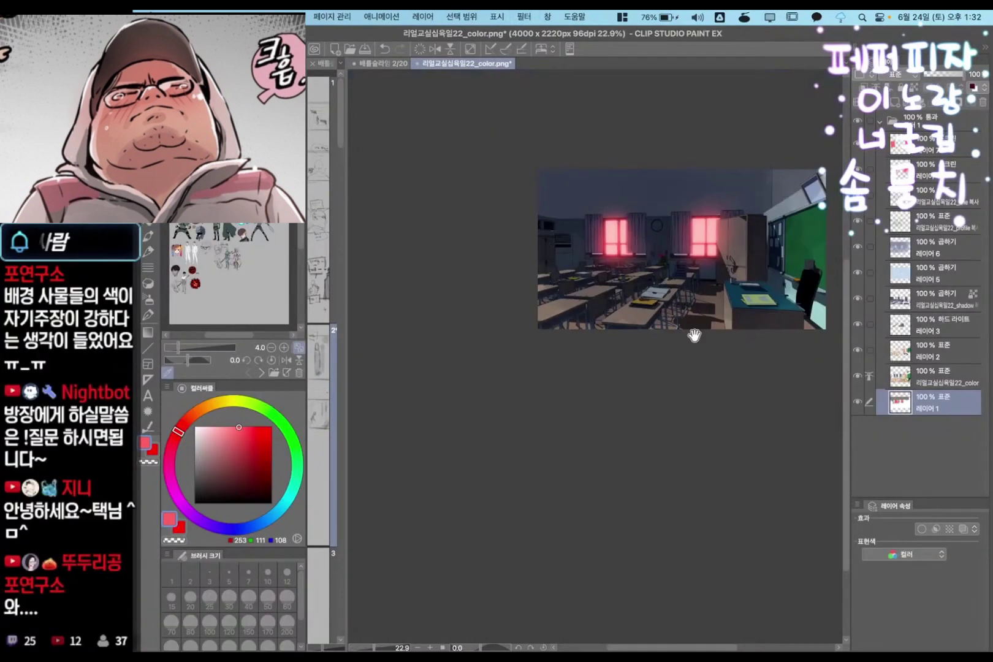
scroll(699, 331, down, 3)
scroll(702, 330, up, 1)
drag(757, 322, 719, 340)
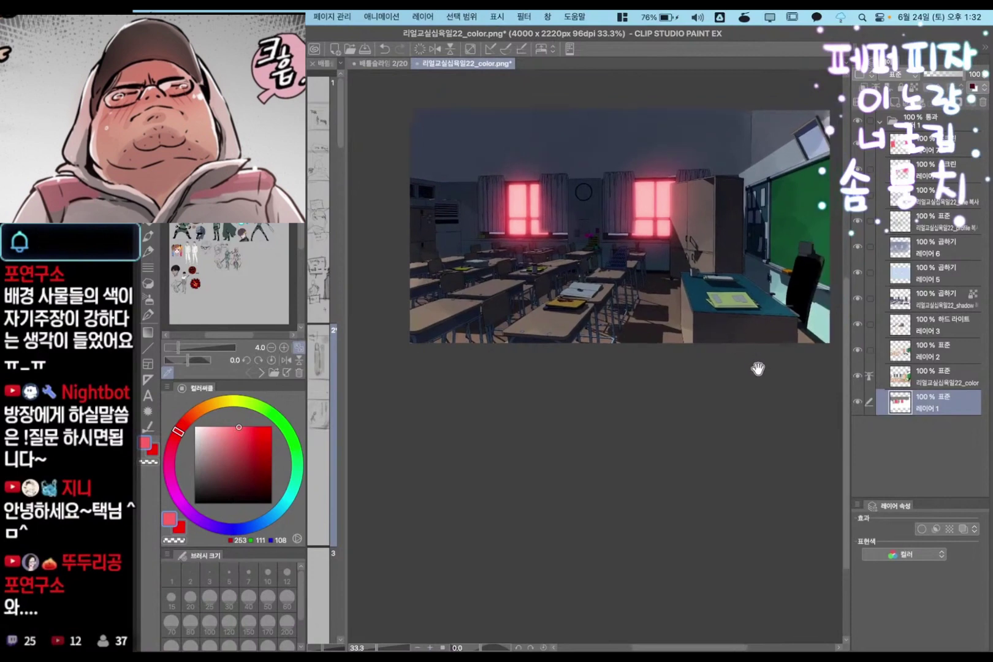
Lock the transparent pixels of the pale blue Multiply layer and recolour it light pink
drag(763, 383, 744, 387)
click(954, 265)
key(/)
click(219, 439)
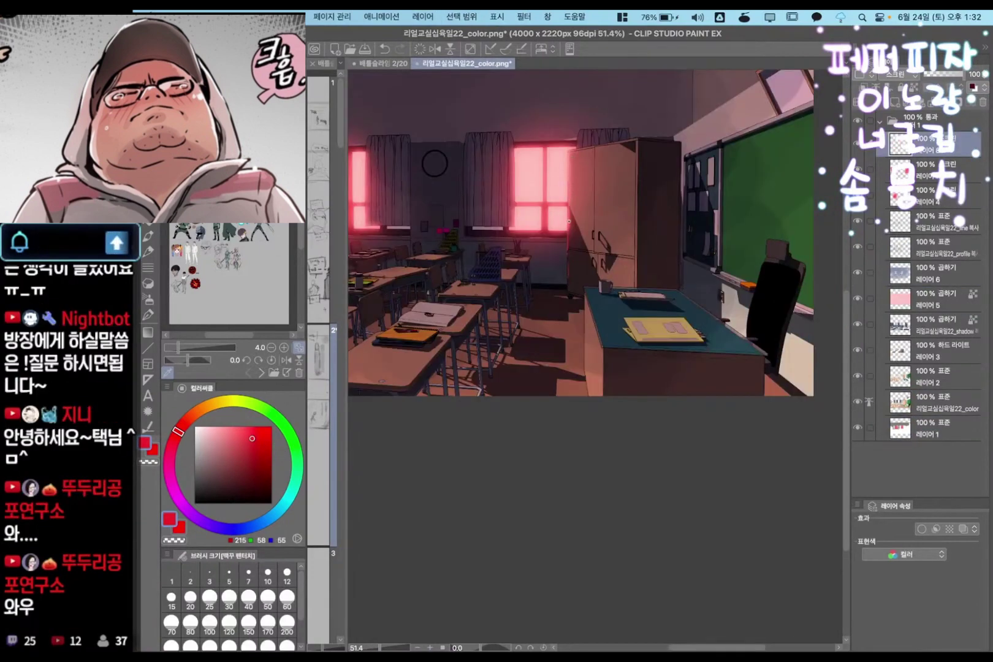
Paint red rim light (RGB 215, 58, 55) along the edges around both windows on a new Screen layer
scroll(582, 158, up, 2)
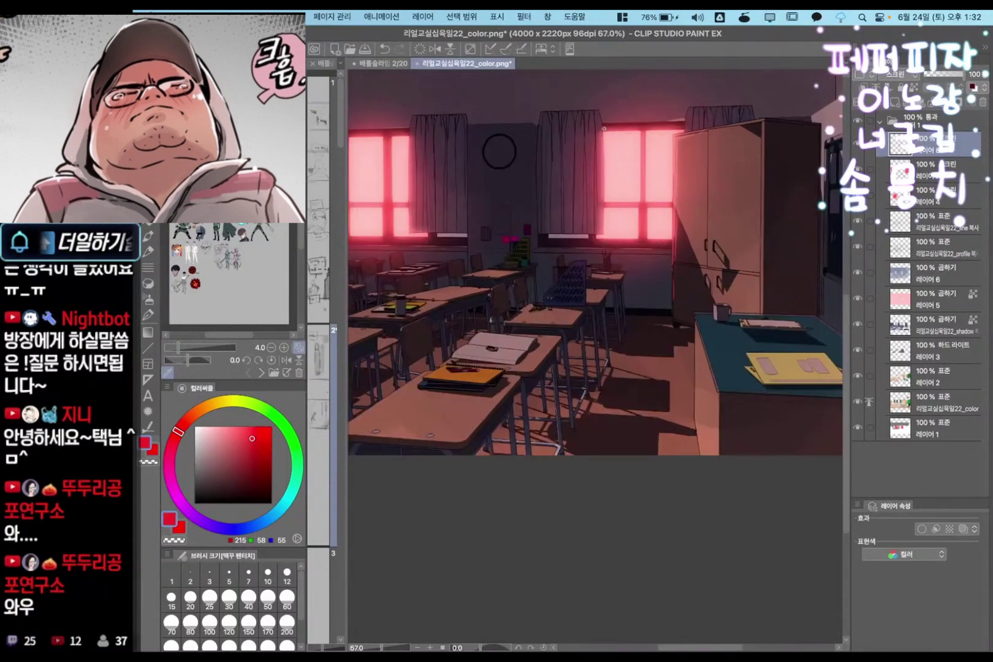
drag(603, 183, 722, 174)
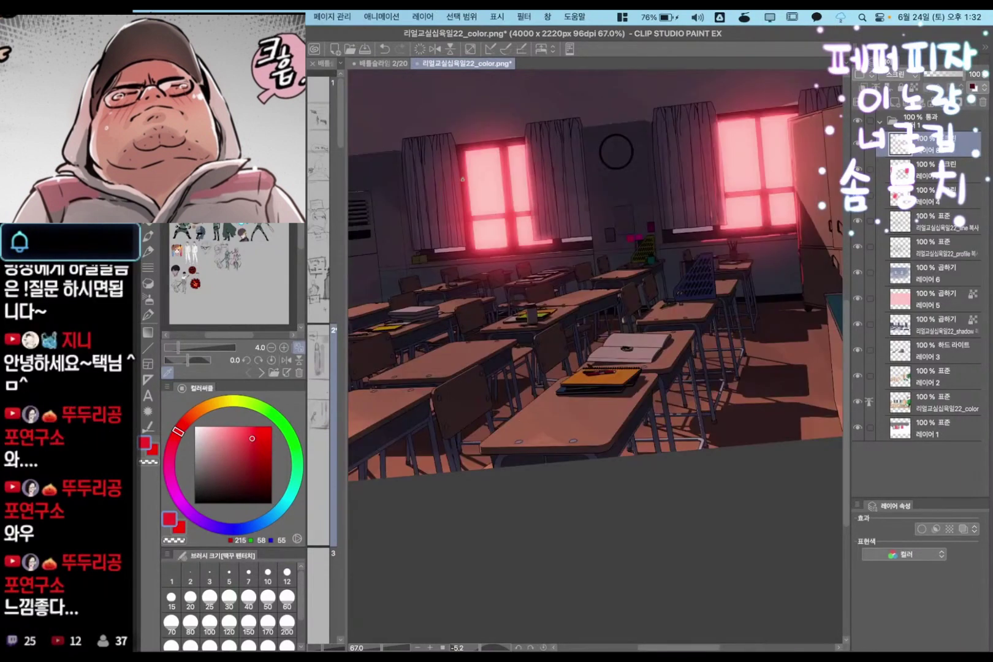
scroll(631, 275, down, 6)
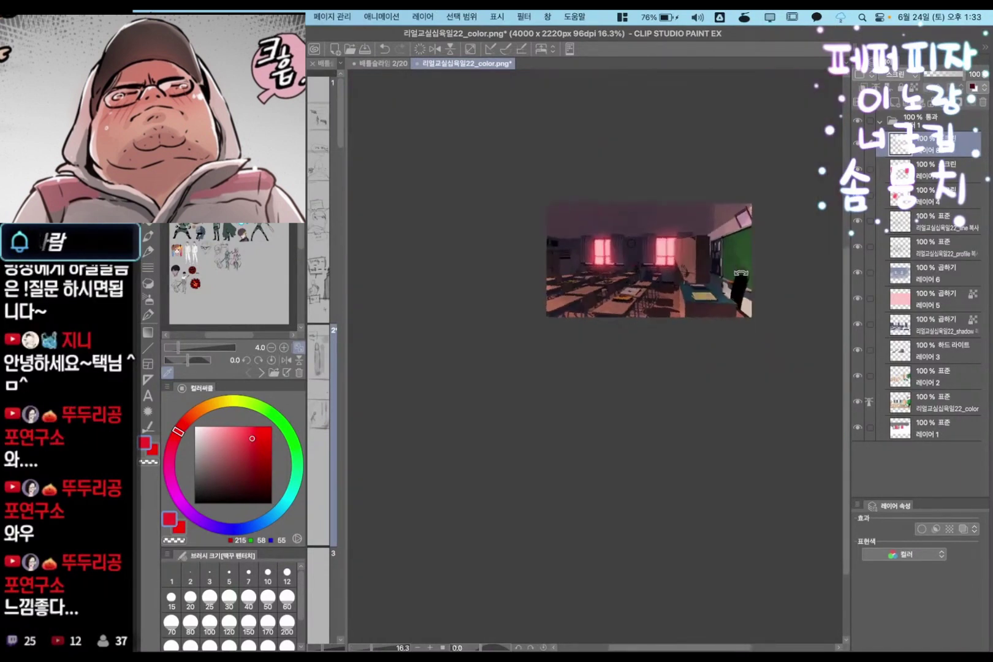
scroll(717, 276, up, 2)
drag(721, 303, 717, 309)
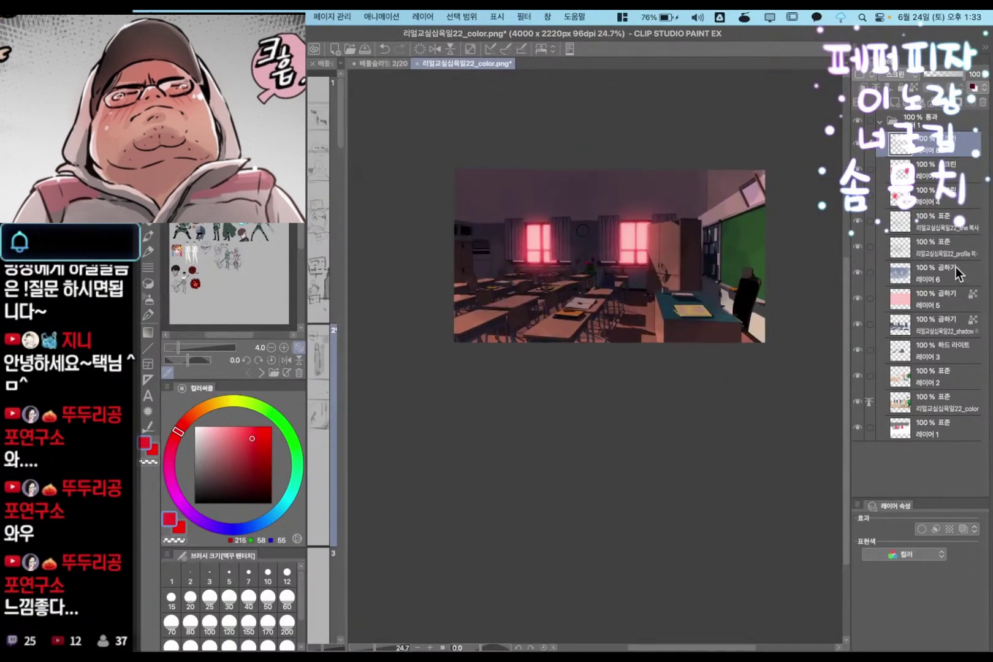
Darken the muted blue Multiply layer and paint red rim light on the chairs and desks below the window farther from the cabinet
scroll(587, 361, up, 5)
drag(587, 360, 582, 290)
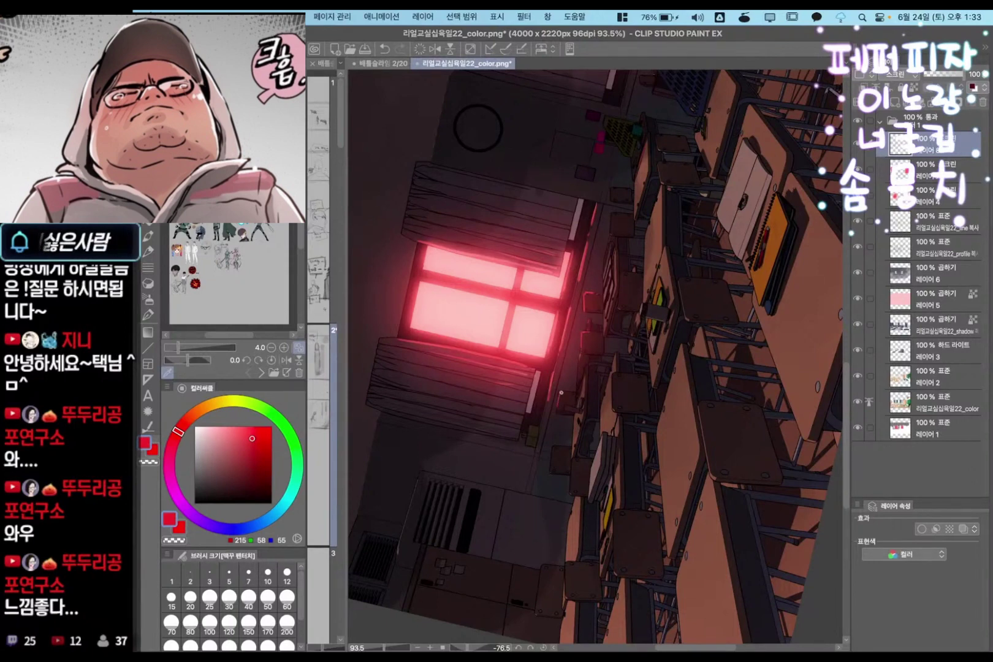
key(super+0)
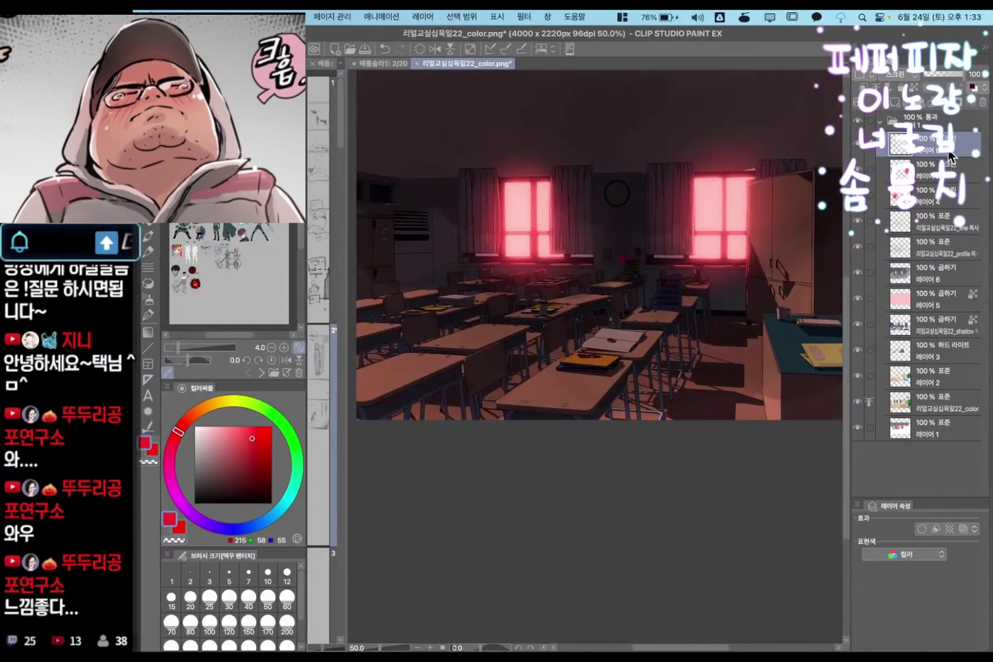
drag(753, 305, 743, 306)
drag(657, 331, 618, 172)
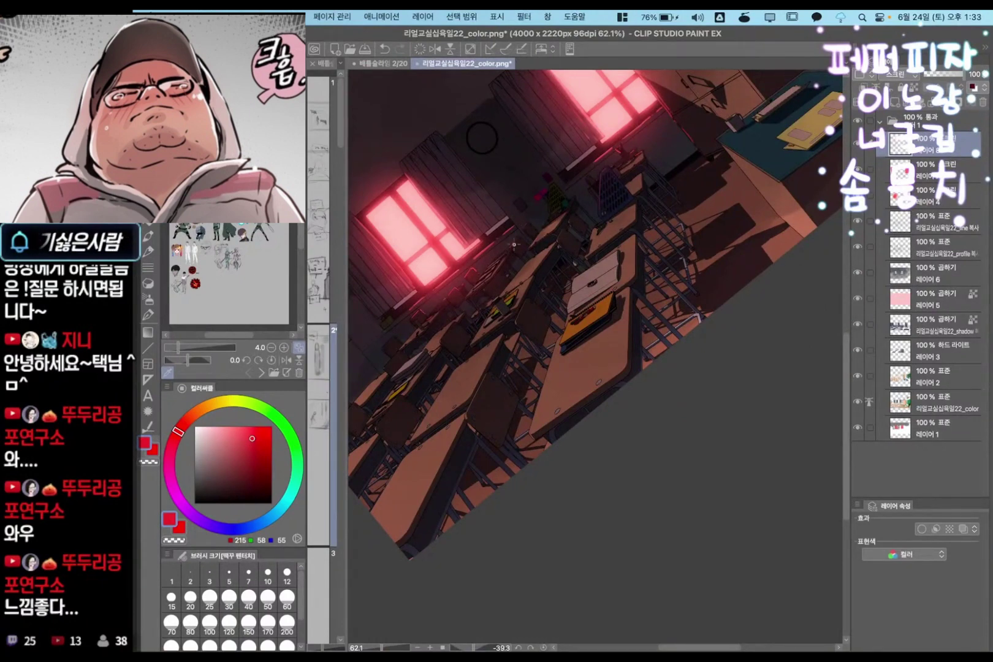
key(super+0)
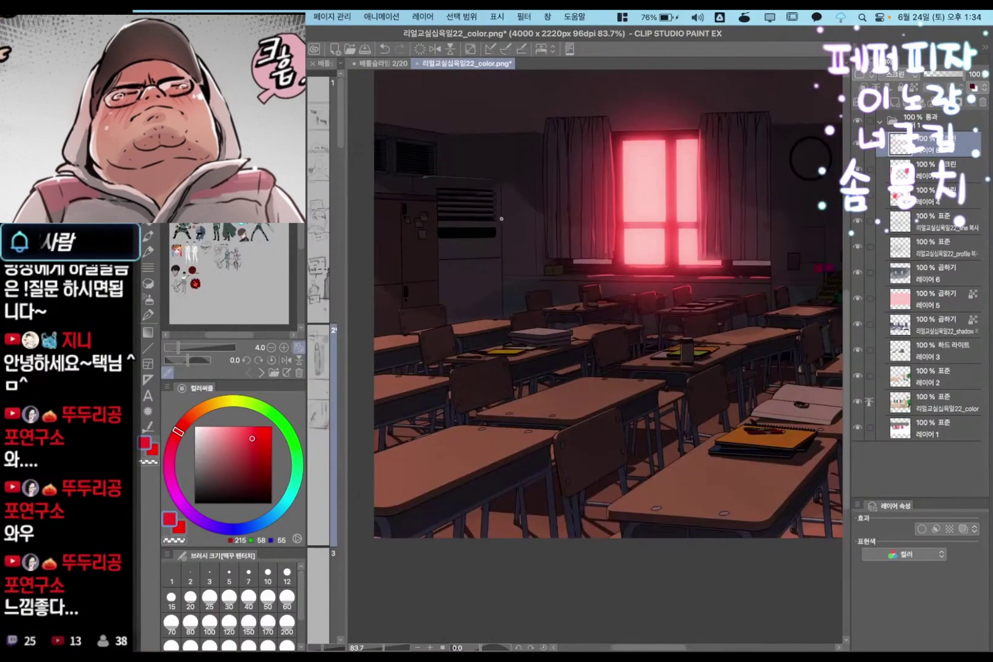
Paint a near-black standing figure (RGB 27, 1, 0) with pale pink eyes before the window farther from the cabinet on a new layer
drag(721, 292, 583, 270)
scroll(709, 309, down, 5)
scroll(709, 313, up, 2)
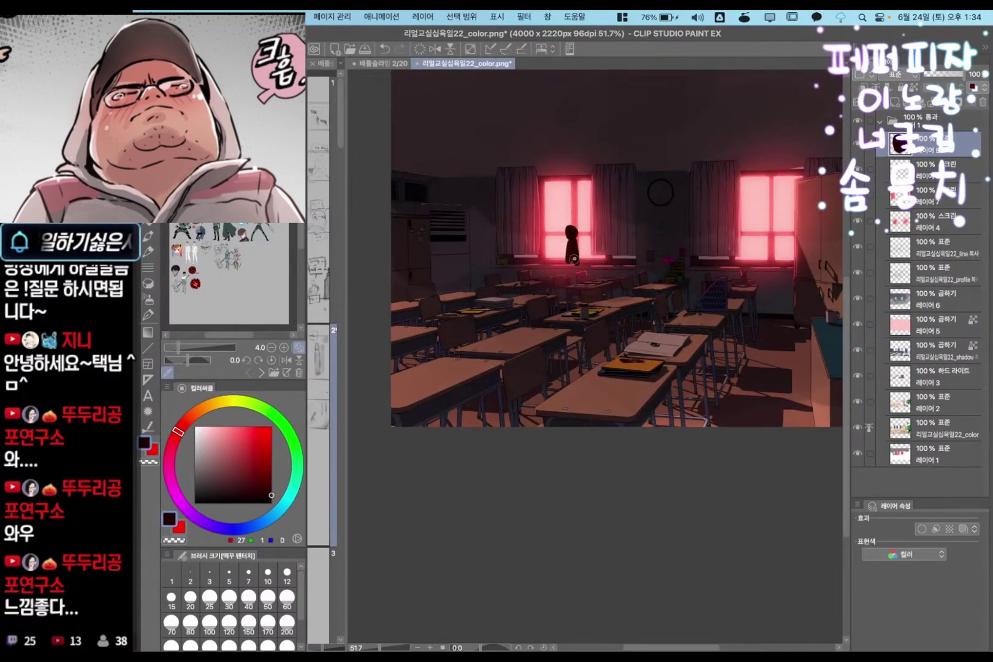
alt+click(596, 239)
drag(574, 288, 575, 236)
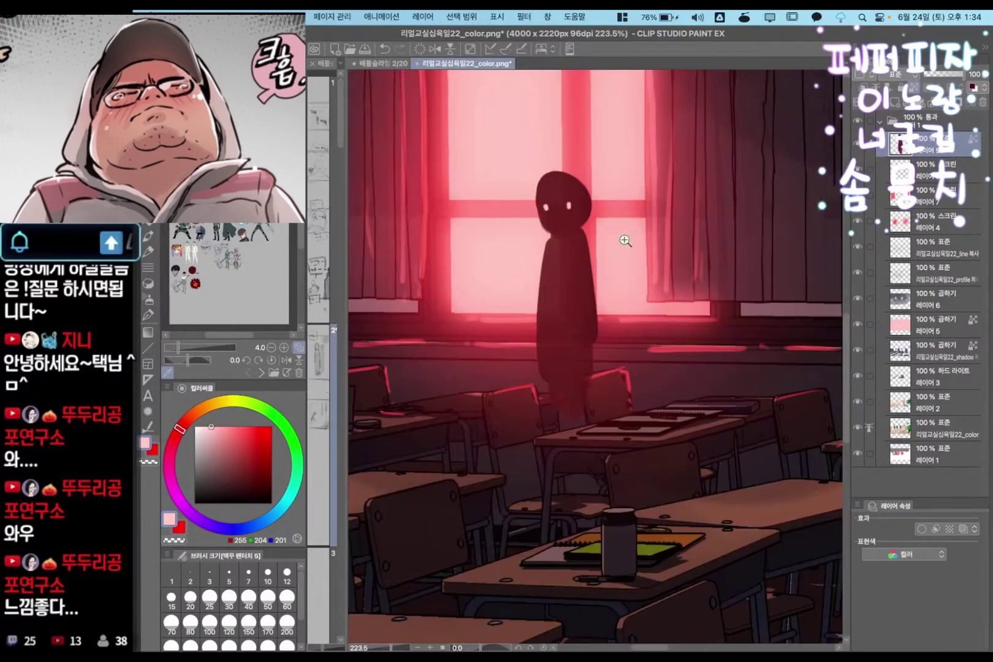
drag(626, 241, 539, 242)
drag(661, 324, 615, 337)
click(611, 319)
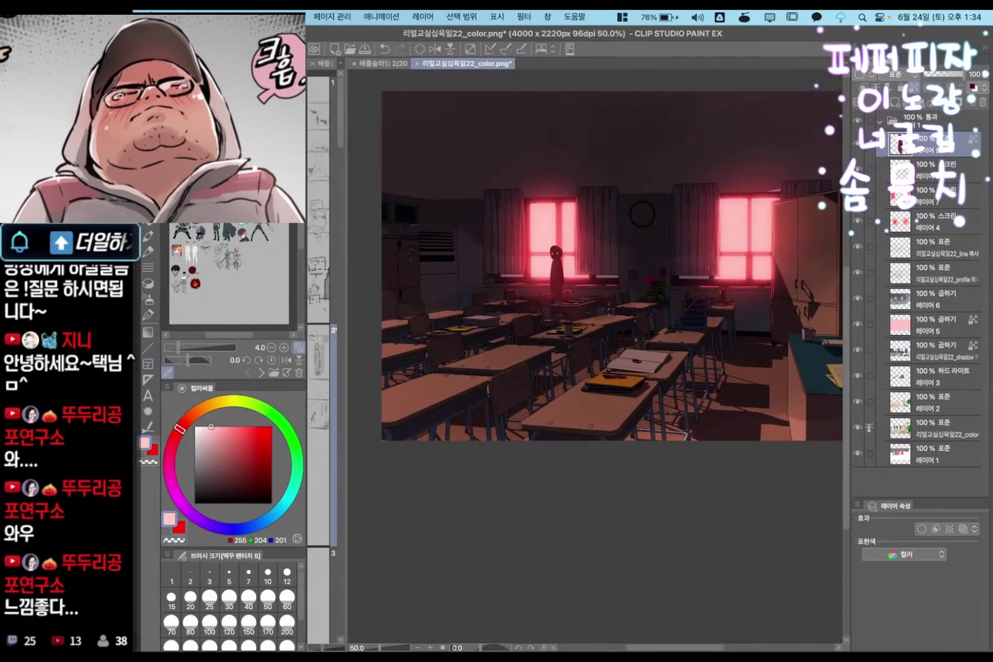
Darken the shadow layer to near black and recolour the walls on the bottom layer dark brown (RGB 50, 39, 39)
drag(656, 289, 654, 282)
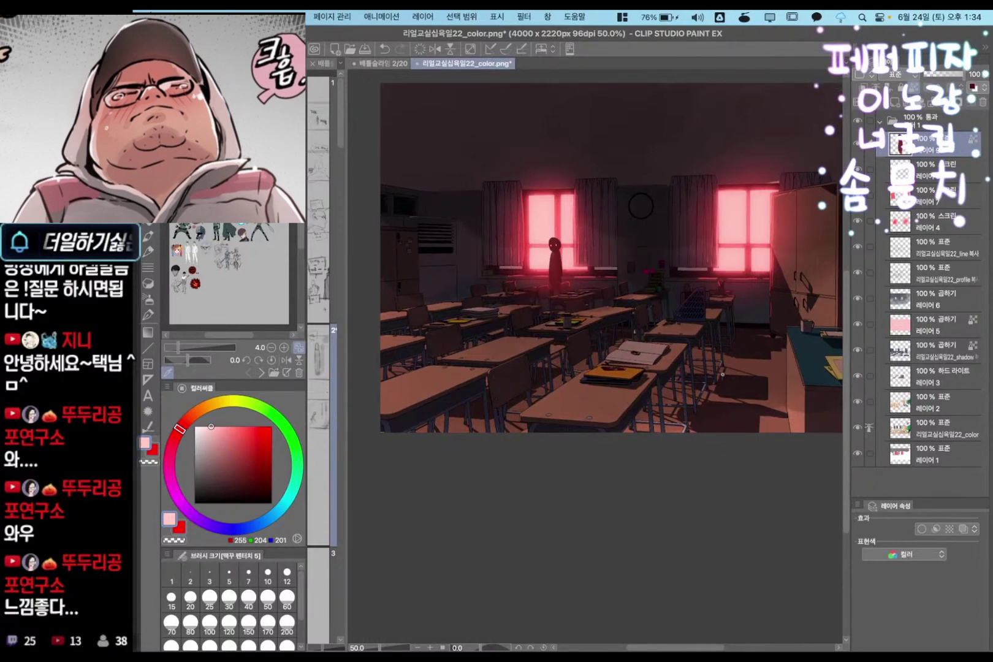
drag(728, 398, 678, 432)
drag(723, 438, 702, 439)
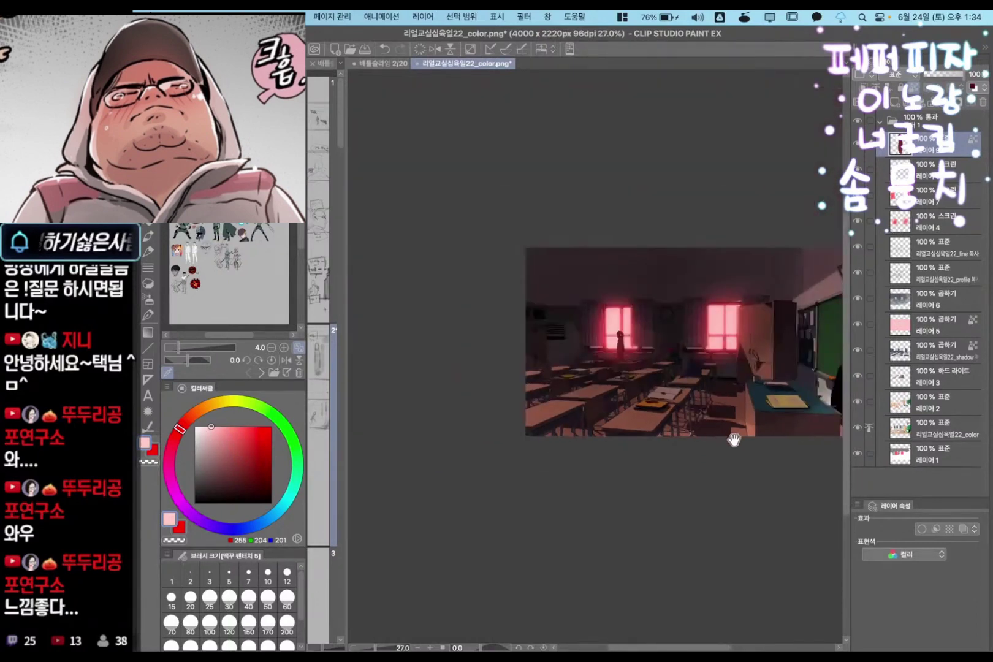
scroll(721, 421, up, 2)
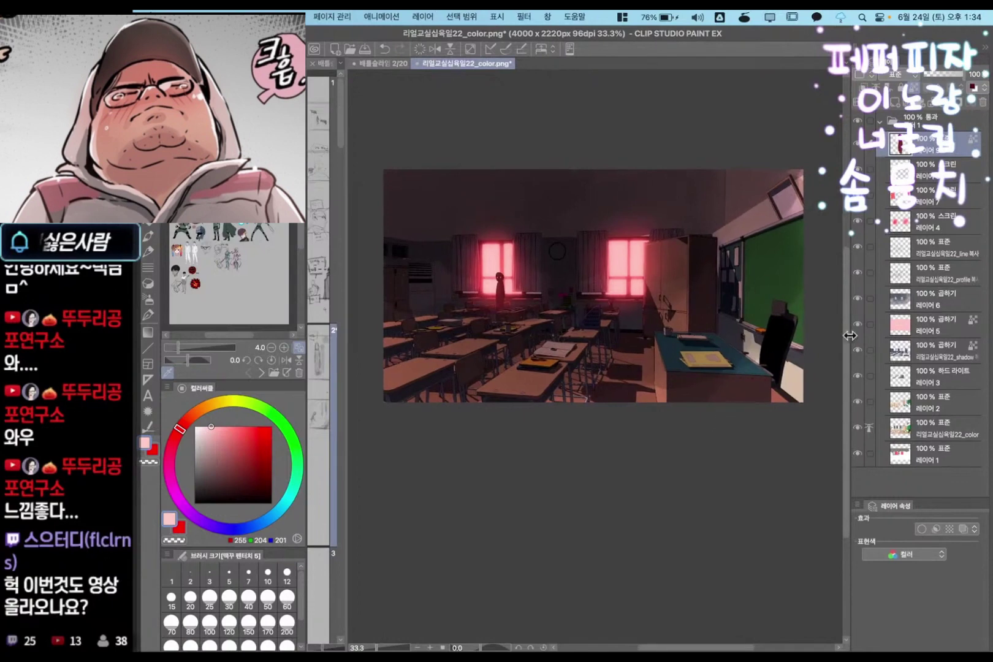
click(950, 355)
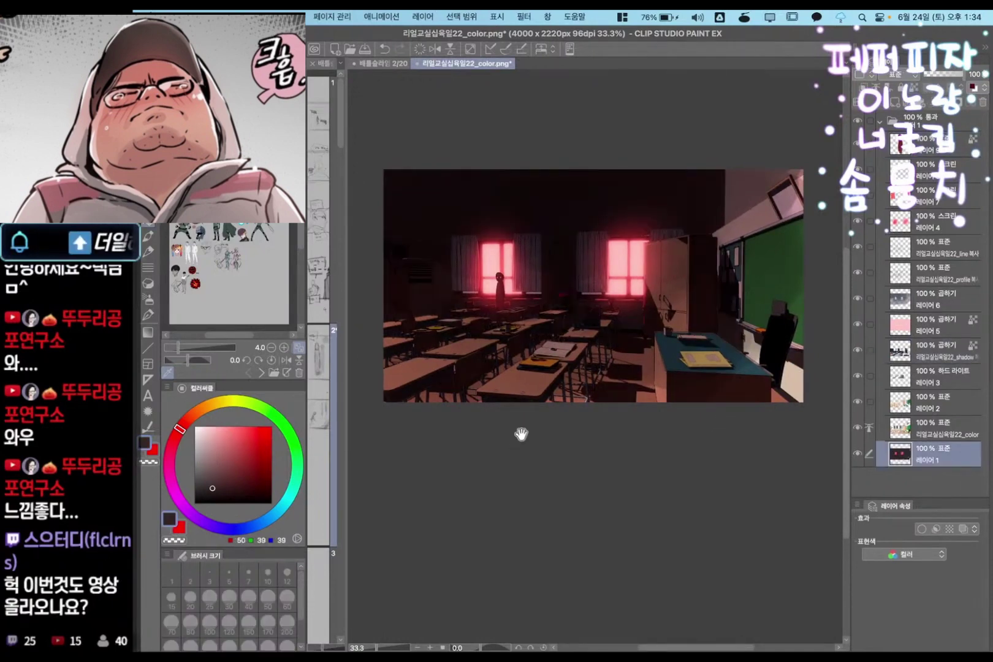
drag(521, 434, 550, 422)
click(922, 427)
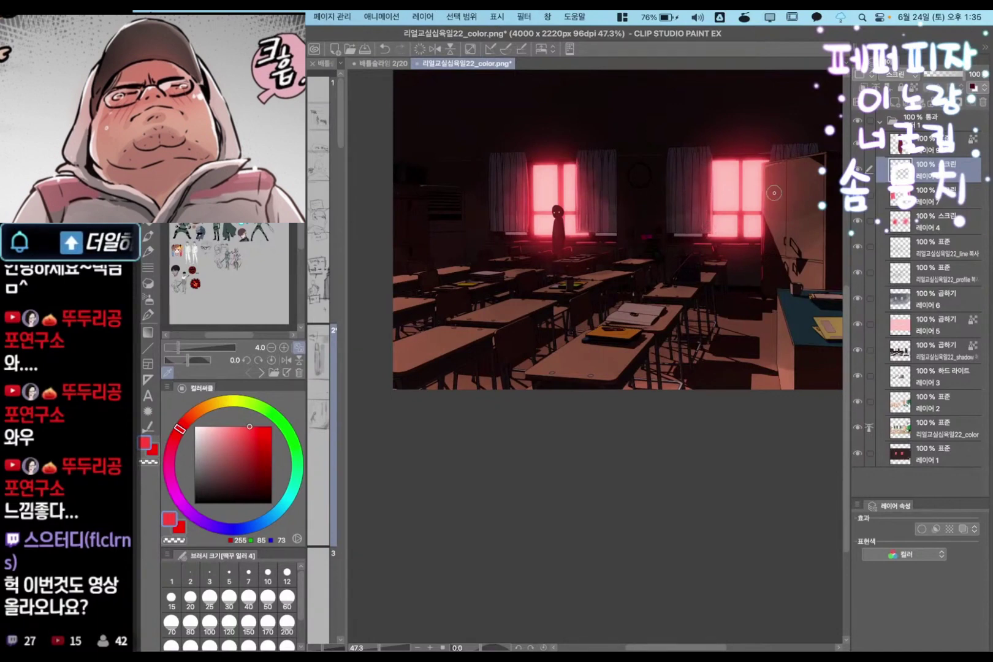
Paint brighter red rim light (RGB 255, 85, 73) on the edges near the windows using the rim-light Screen layer
drag(581, 300, 556, 197)
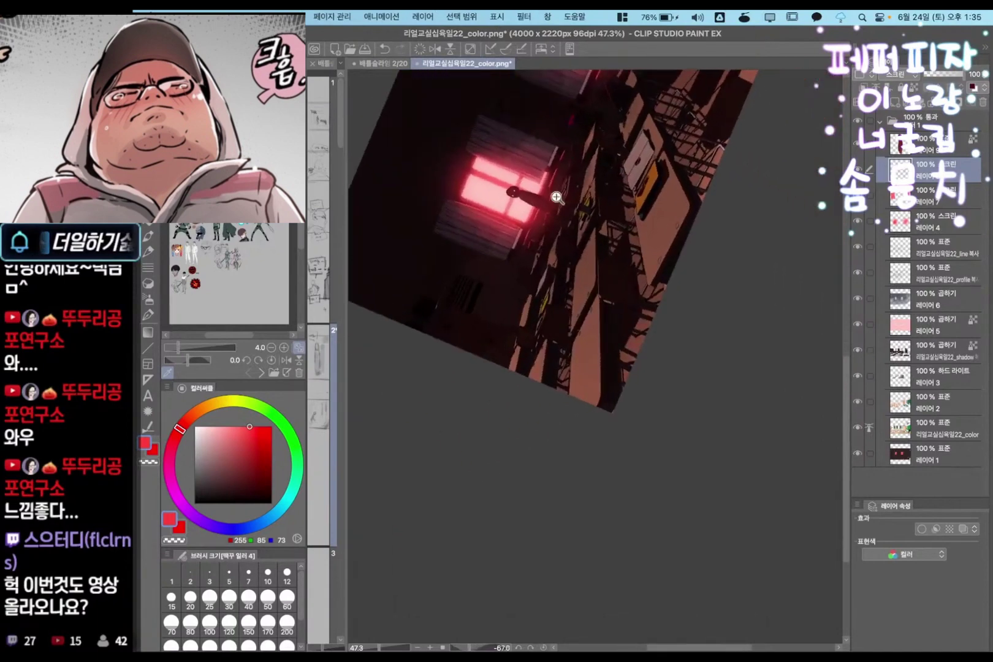
click(556, 197)
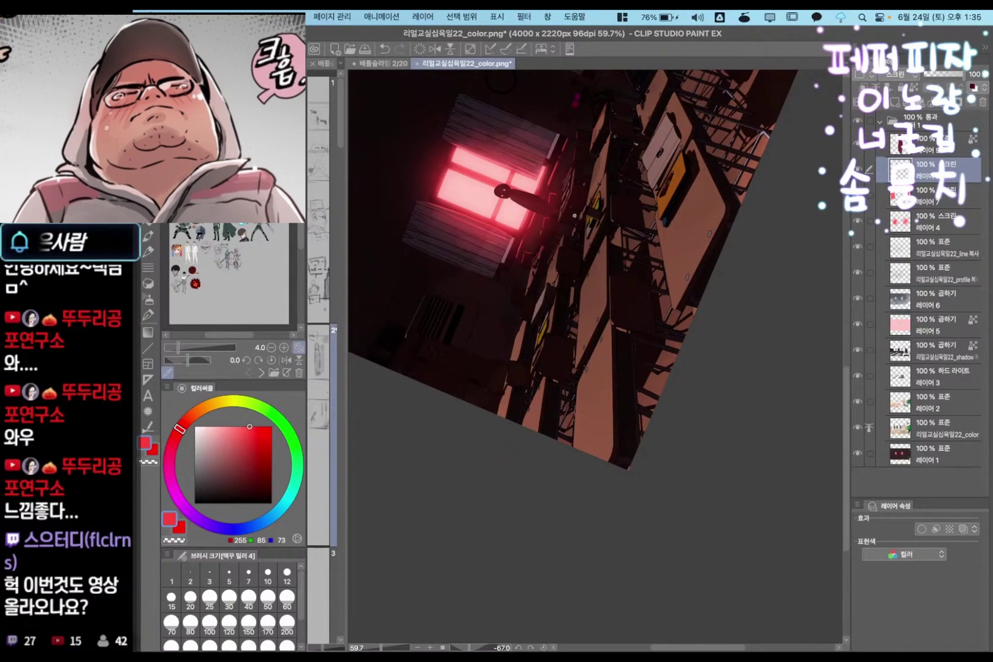
drag(557, 255, 536, 307)
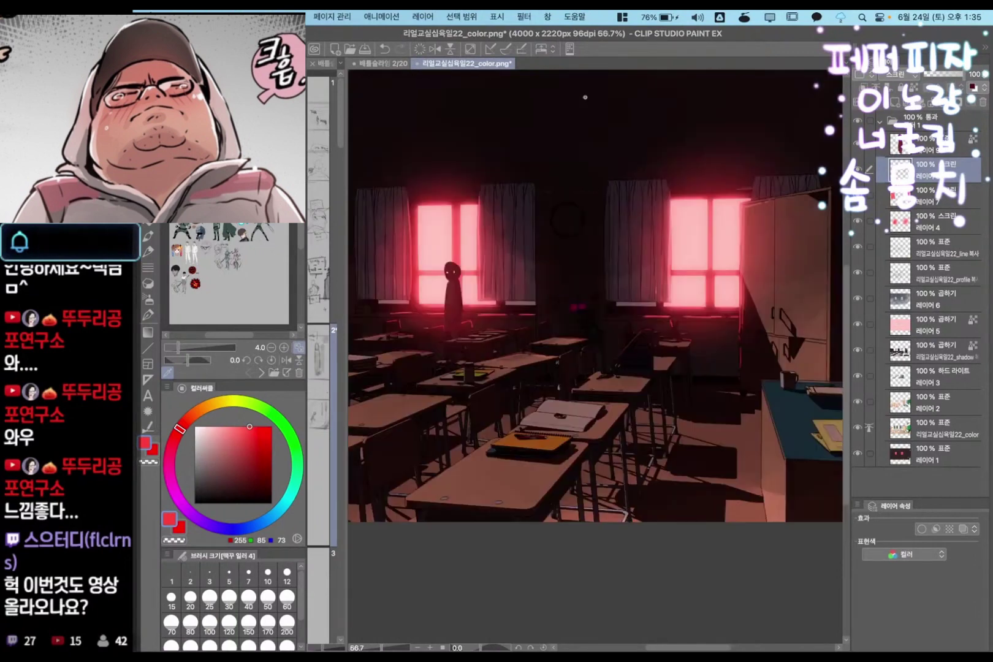
drag(525, 279, 628, 237)
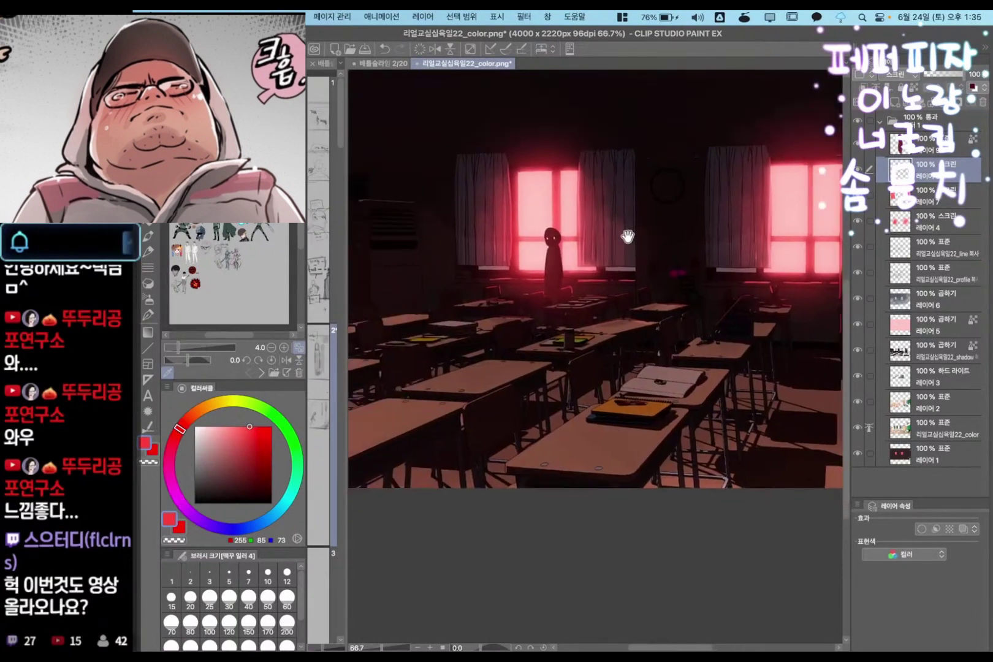
drag(665, 321, 618, 322)
Cover the whole canvas with a purple-to-red gradient on a new Soft Light layer above the figure
key(super+a)
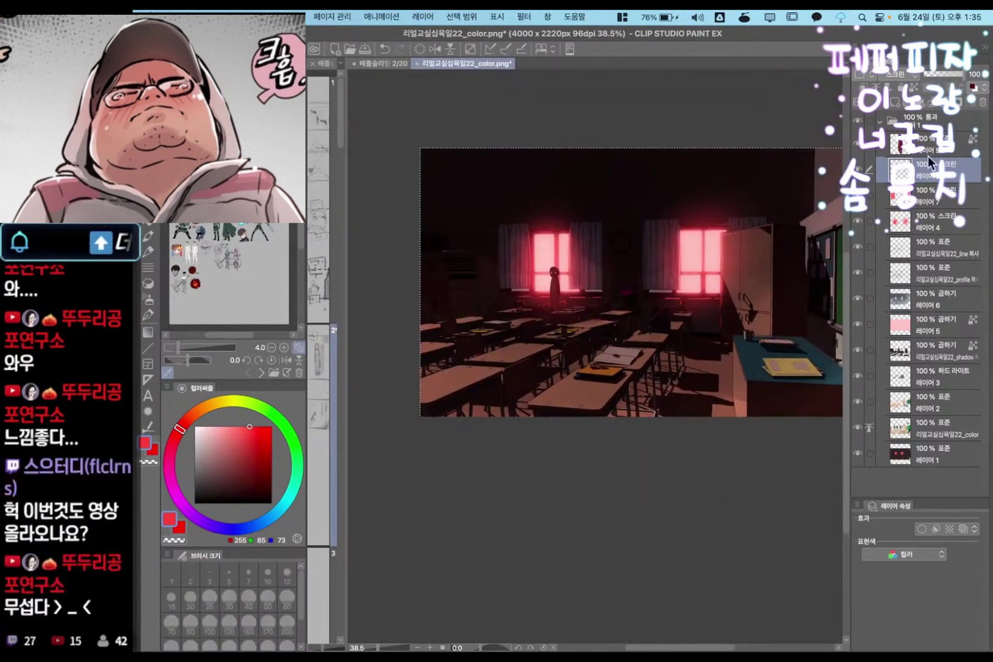
click(929, 153)
key(super+shift+n)
click(671, 257)
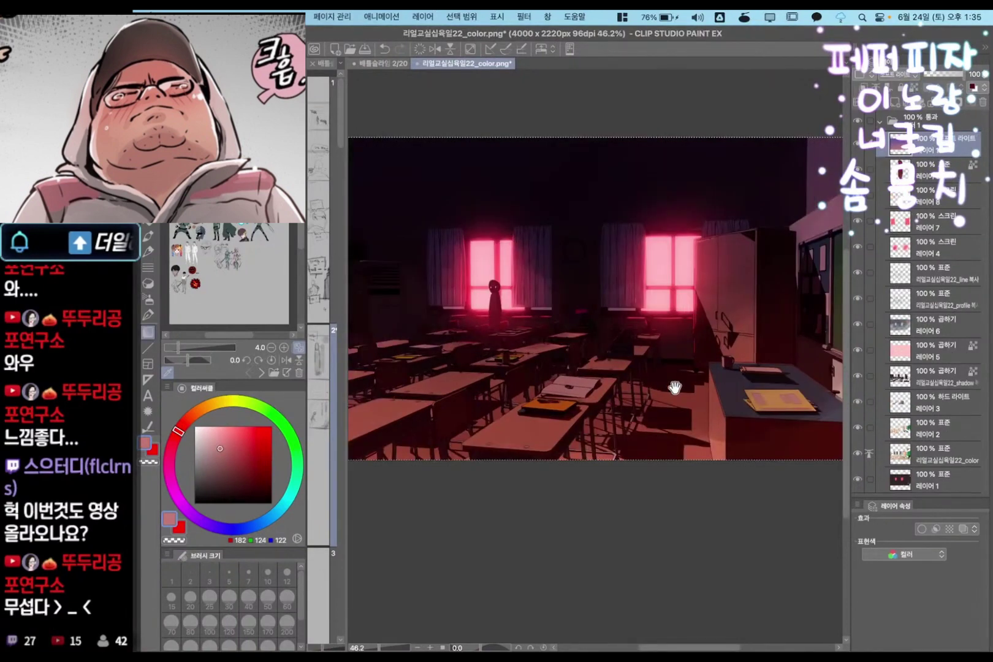
key(super+d)
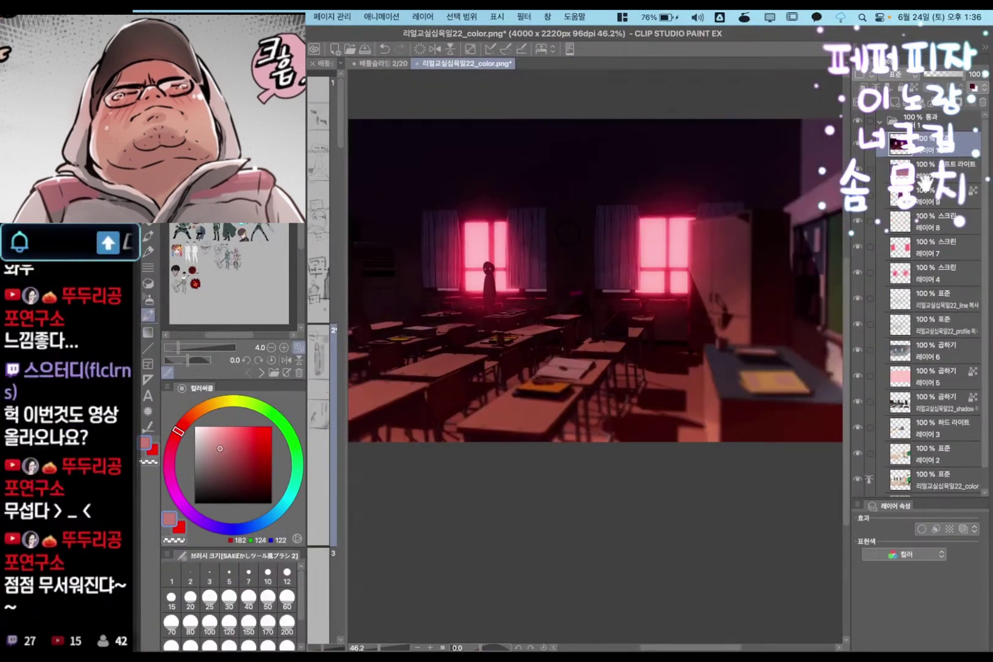
Add a new raster layer at the top of the stack and choose a greyish pink brush colour (RGB 167, 145, 144)
key(super+shift+n)
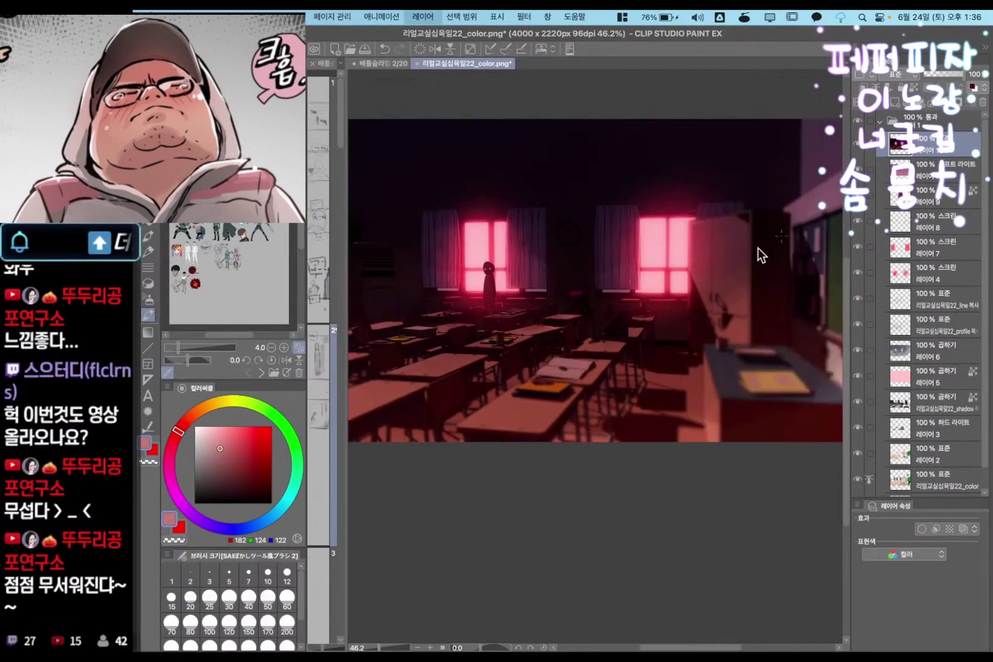
click(672, 255)
drag(667, 398, 661, 398)
key(p)
click(206, 452)
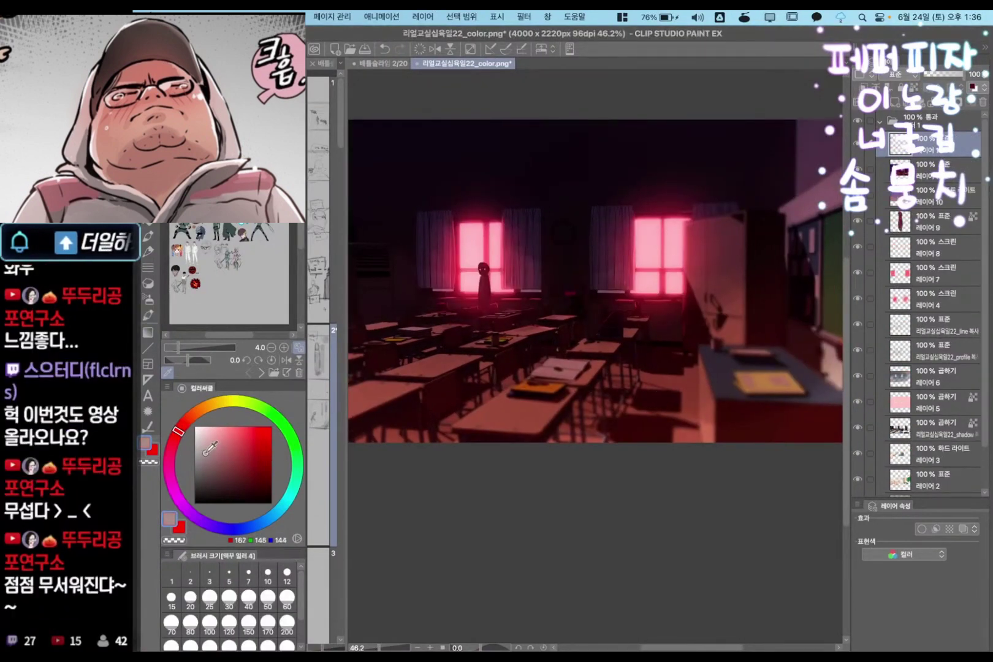
drag(675, 255, 664, 258)
drag(775, 159, 677, 423)
key(super+z)
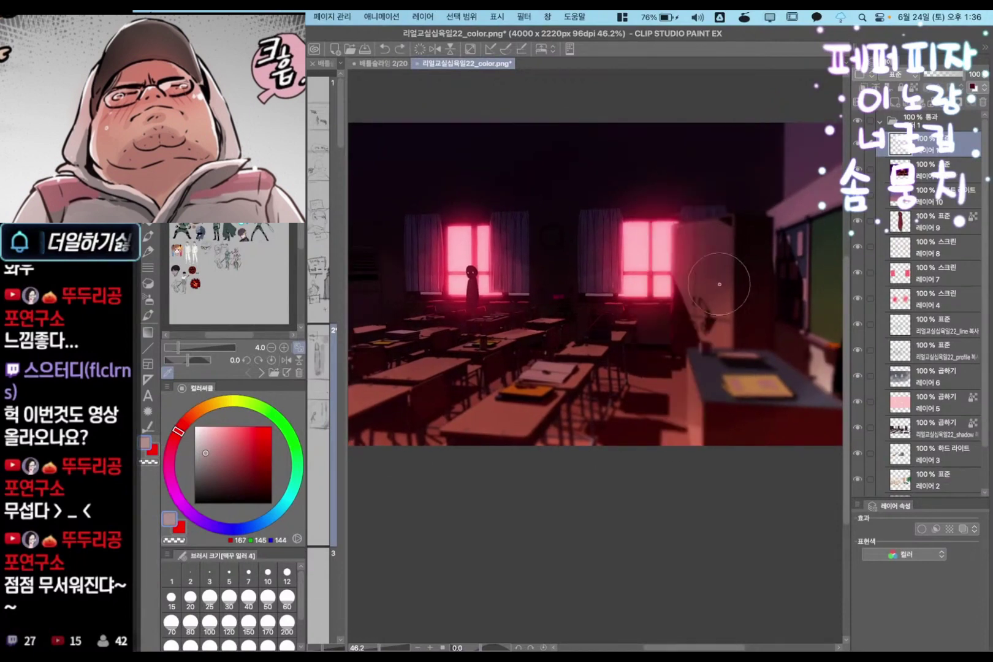
Try painting a large greyish pink head-and-shoulders silhouette in the foreground at the teacher's desk side of the classroom
drag(725, 237, 653, 234)
mouse_move(663, 151)
mouse_down()
mouse_move(616, 432)
mouse_move(788, 335)
mouse_up()
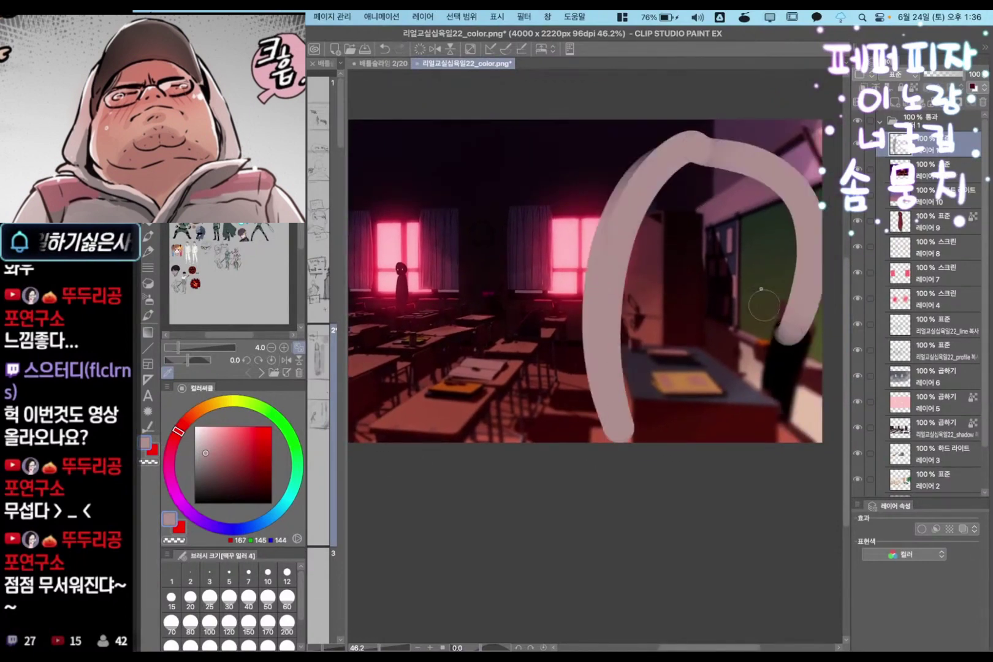
mouse_move(644, 251)
mouse_down()
mouse_move(665, 421)
mouse_move(749, 443)
mouse_move(731, 366)
mouse_up()
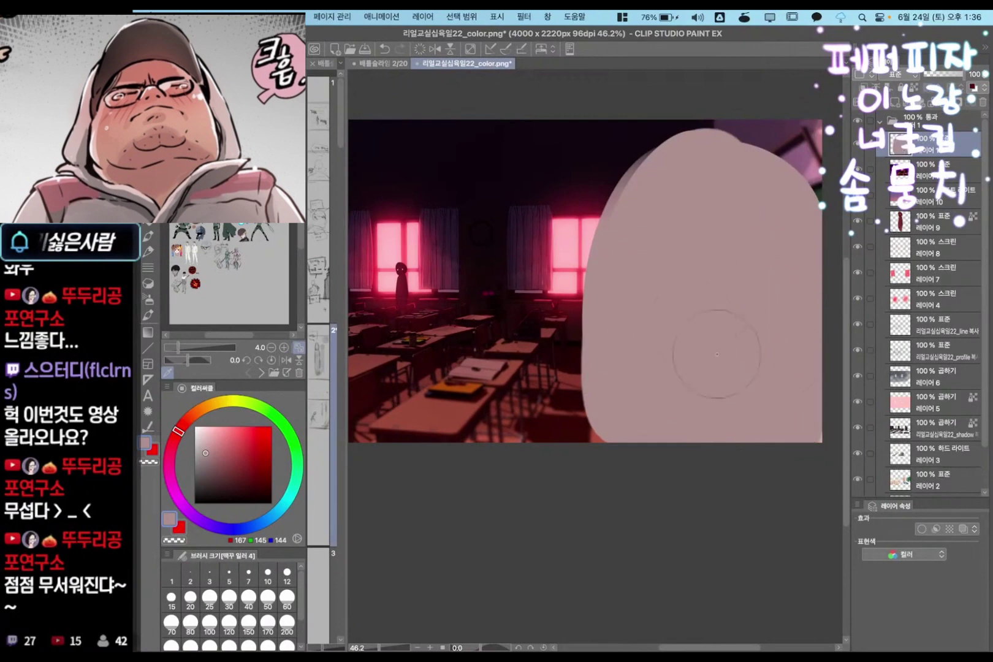
Try painting dark brown (RGB 92, 72, 72) facial features and shading on the foreground silhouette, and delete its layer
click(212, 475)
mouse_move(618, 279)
mouse_down()
mouse_move(643, 331)
mouse_move(626, 351)
mouse_up()
mouse_move(648, 298)
mouse_down()
mouse_move(651, 290)
mouse_move(595, 294)
mouse_up()
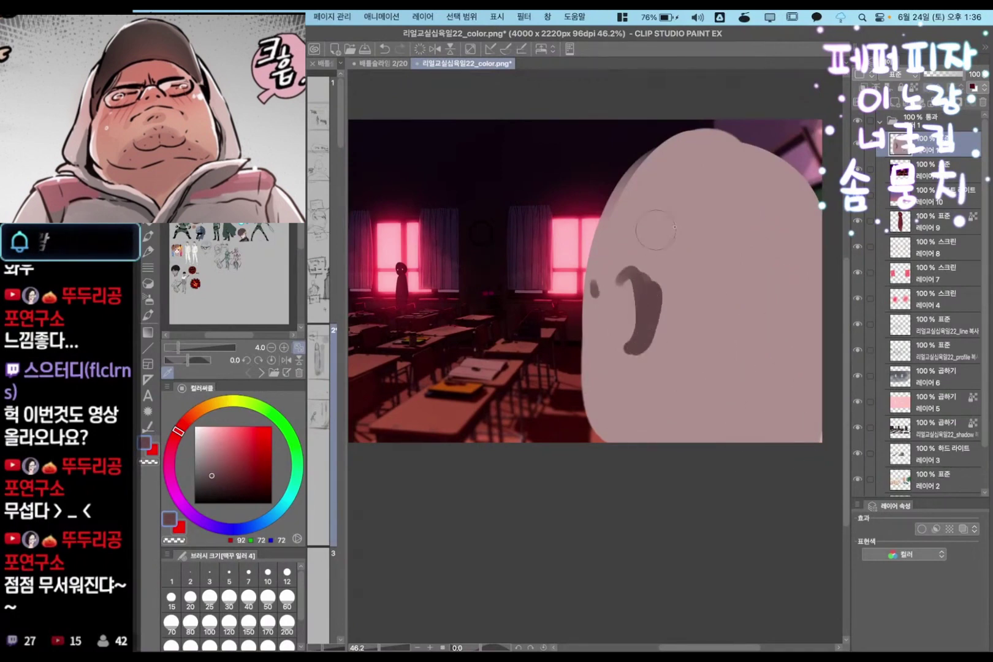
mouse_move(652, 270)
mouse_down()
mouse_move(761, 200)
mouse_move(676, 275)
mouse_move(662, 438)
mouse_up()
mouse_move(708, 230)
mouse_down()
mouse_move(738, 303)
mouse_move(703, 177)
mouse_move(794, 300)
mouse_move(713, 367)
mouse_up()
drag(740, 428, 662, 371)
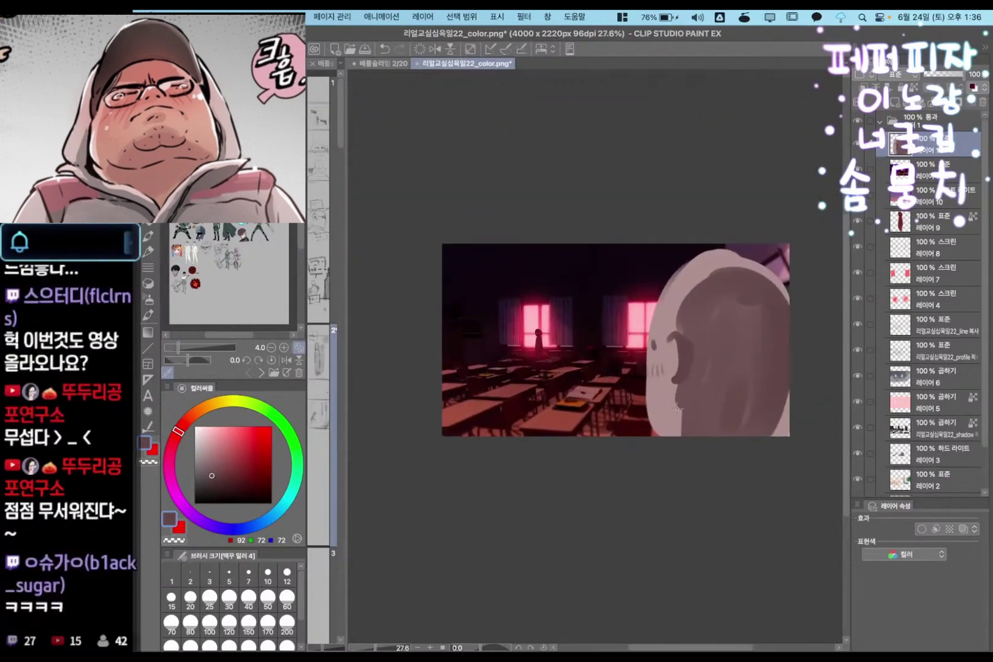
drag(692, 461, 744, 467)
drag(696, 418, 710, 458)
click(982, 101)
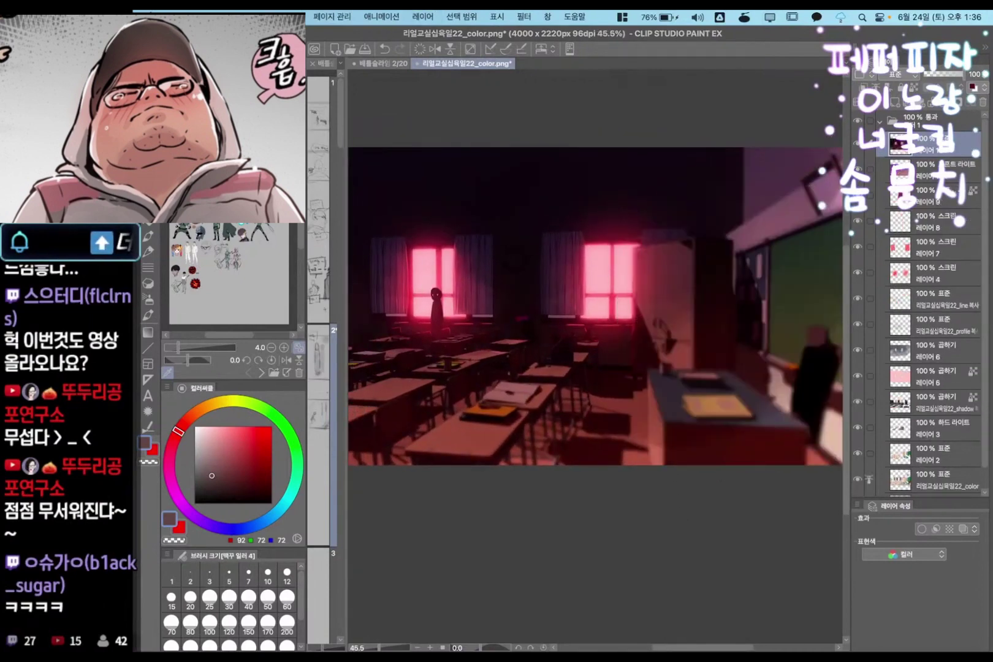
drag(647, 485, 680, 469)
drag(395, 444, 494, 439)
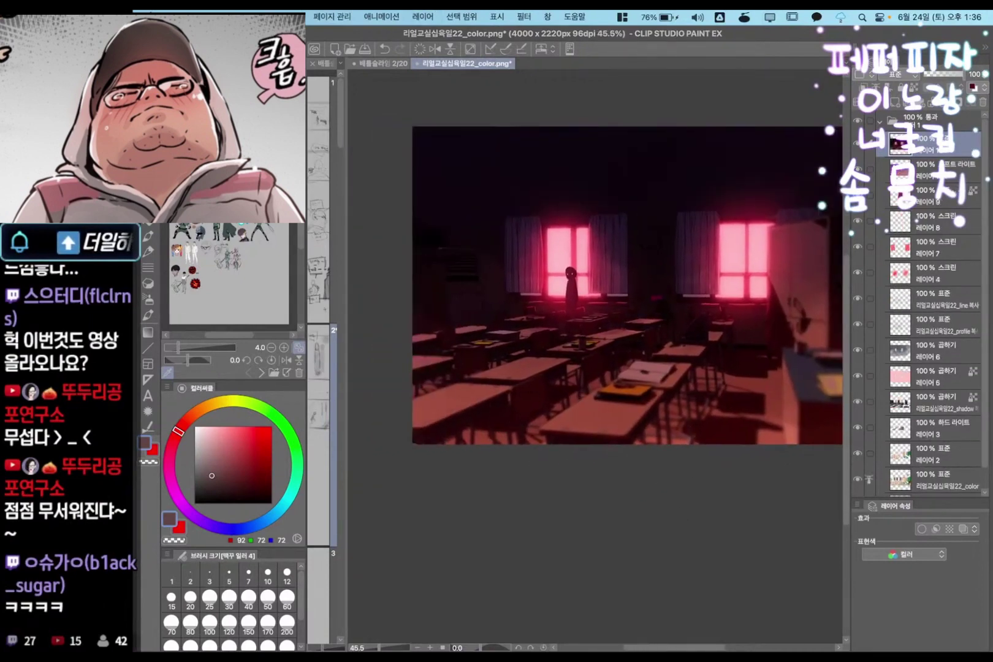
drag(677, 354, 630, 327)
key(F1)
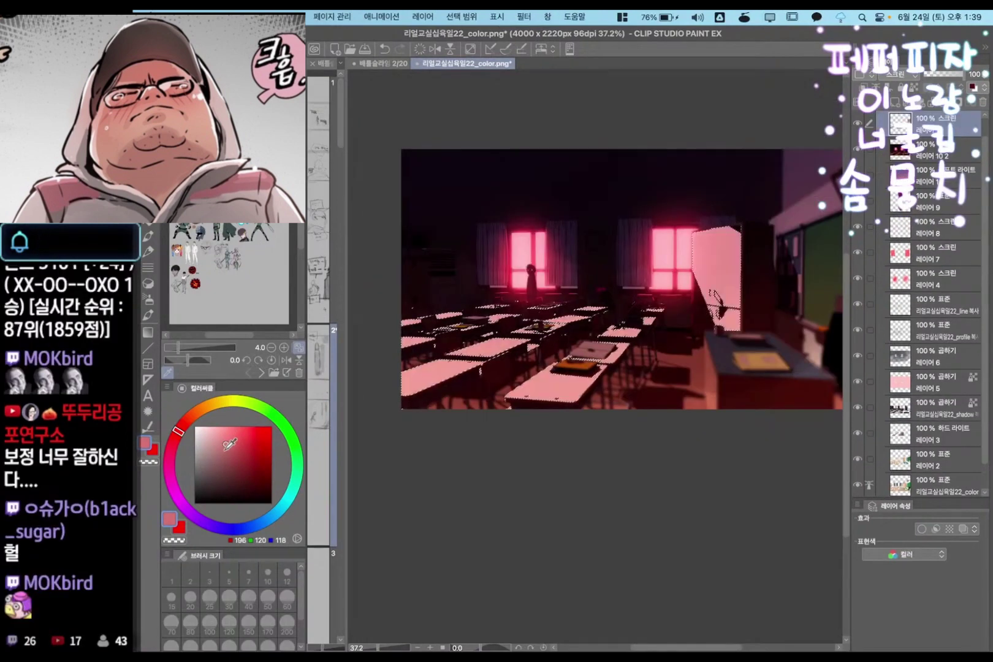
Fill the selected desk tops and cabinet side on the top Screen layer with red (RGB 178, 47, 44) and deselect
drag(232, 446, 256, 445)
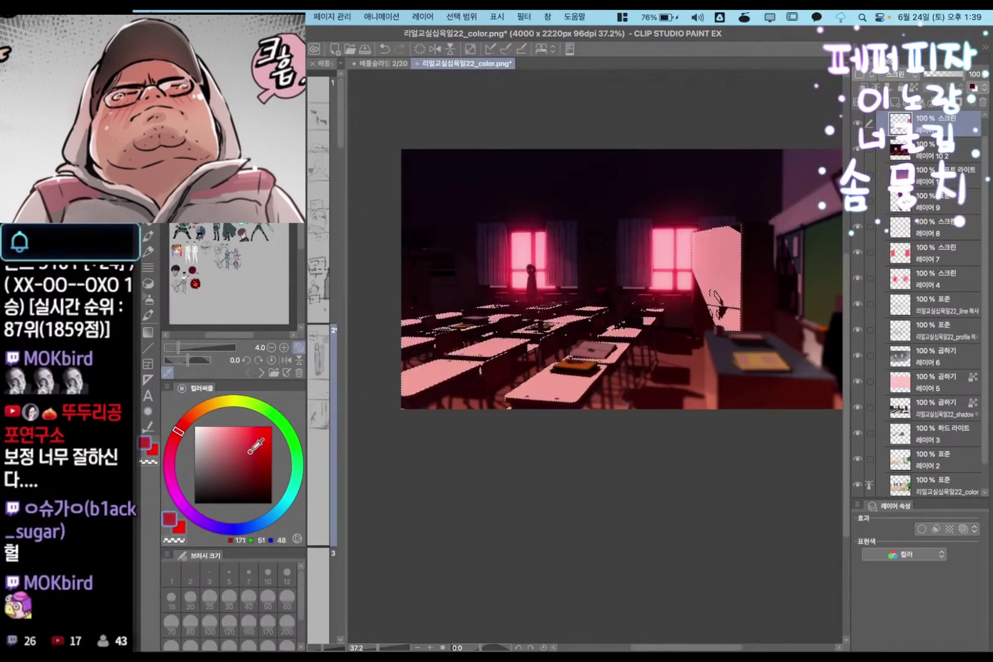
key(alt+BackSpace)
click(253, 450)
key(super+d)
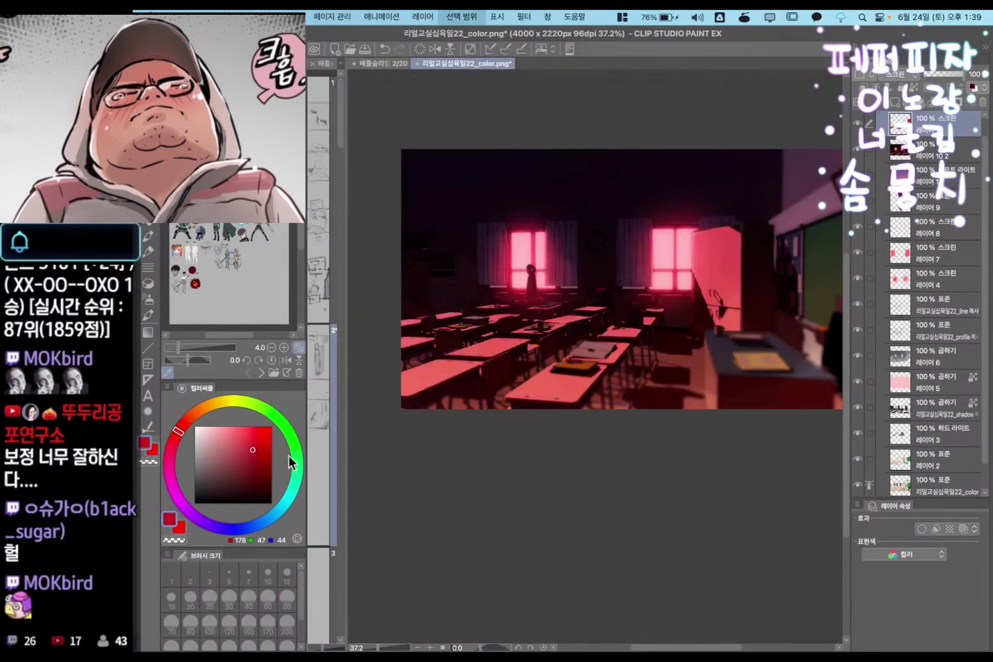
Soften the red light on the cabinet side with the blending brush, reduce the brush size and save the file
key(b)
key(j)
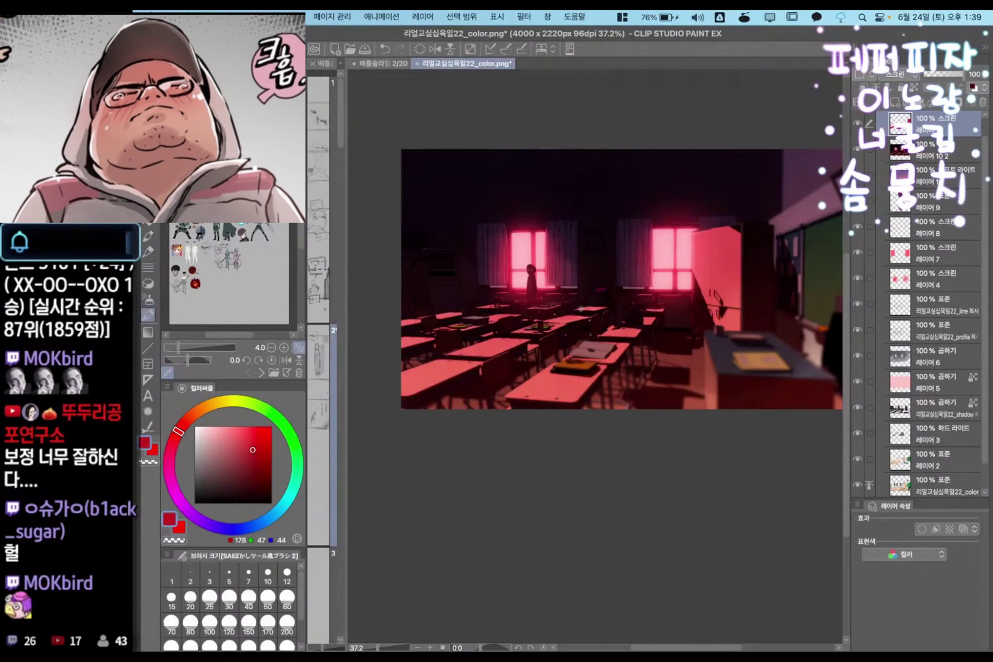
key(b)
key(j)
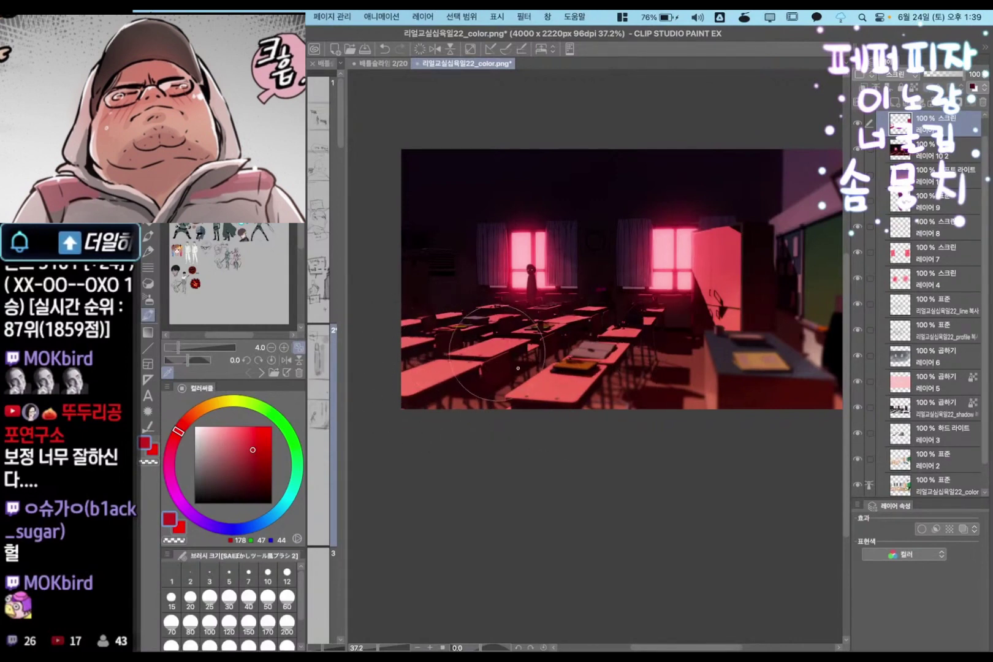
mouse_move(750, 212)
mouse_down()
mouse_move(731, 235)
mouse_move(741, 264)
mouse_move(727, 302)
mouse_up()
key([)
key([)
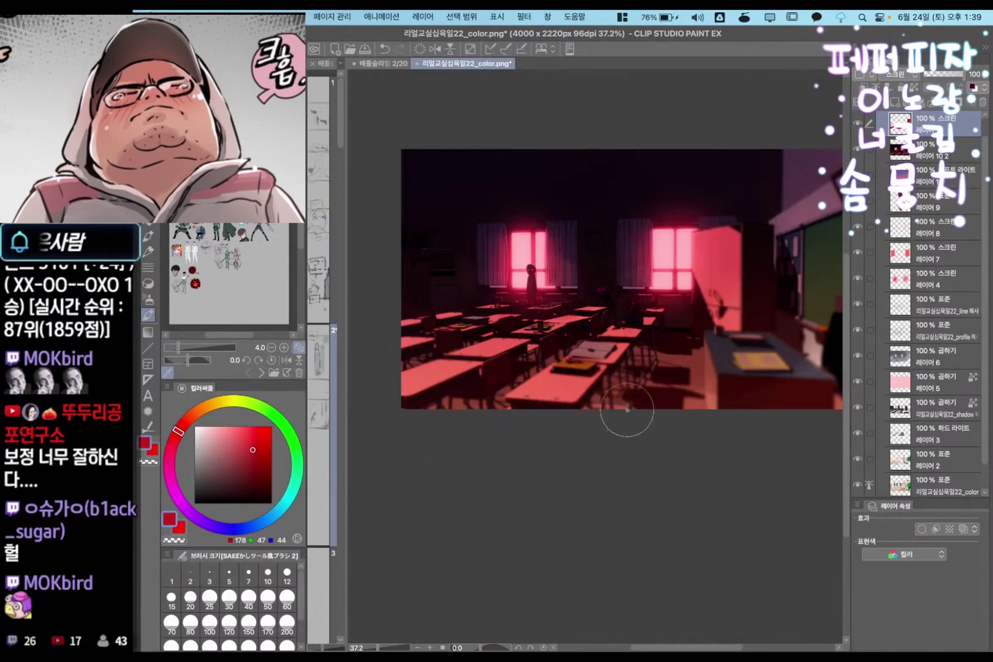
key(ctrl+s)
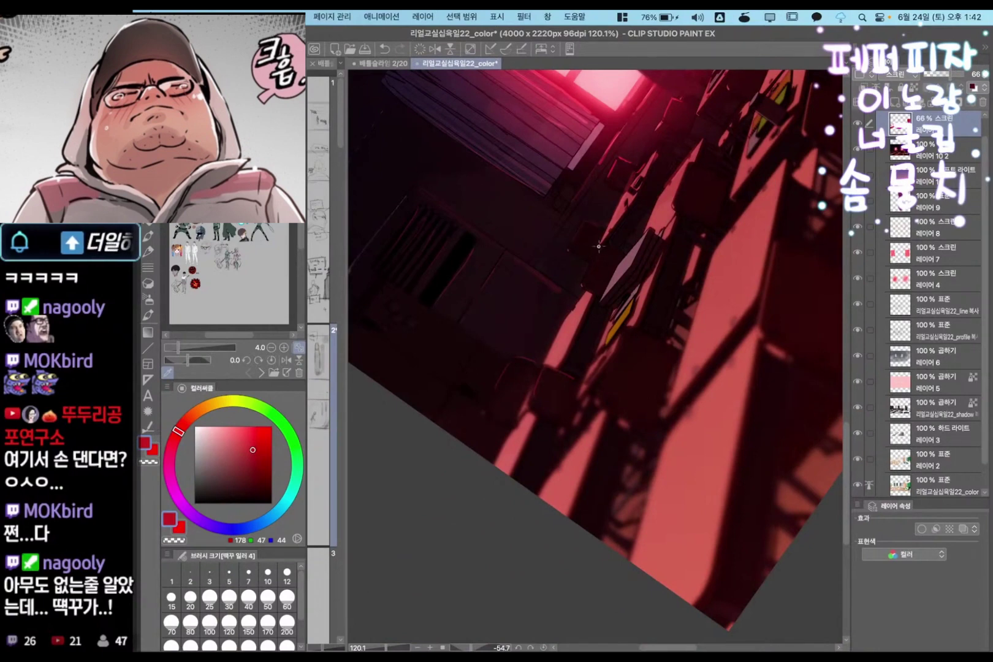
Undo the last edit to the red desk highlights on the 66% Screen layer
drag(619, 236, 729, 342)
drag(682, 246, 680, 321)
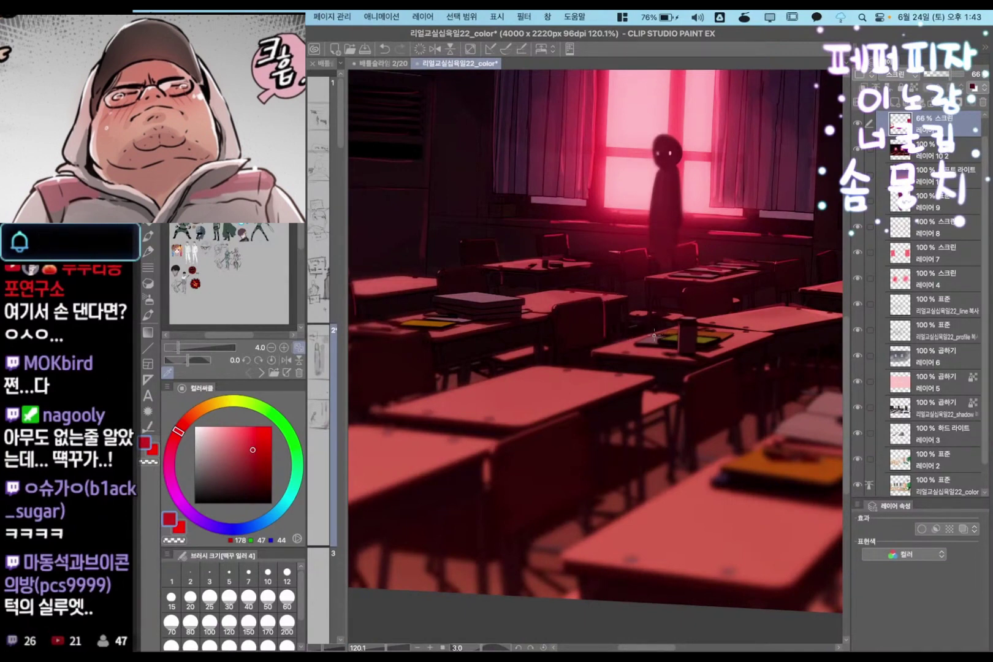
drag(775, 298, 686, 294)
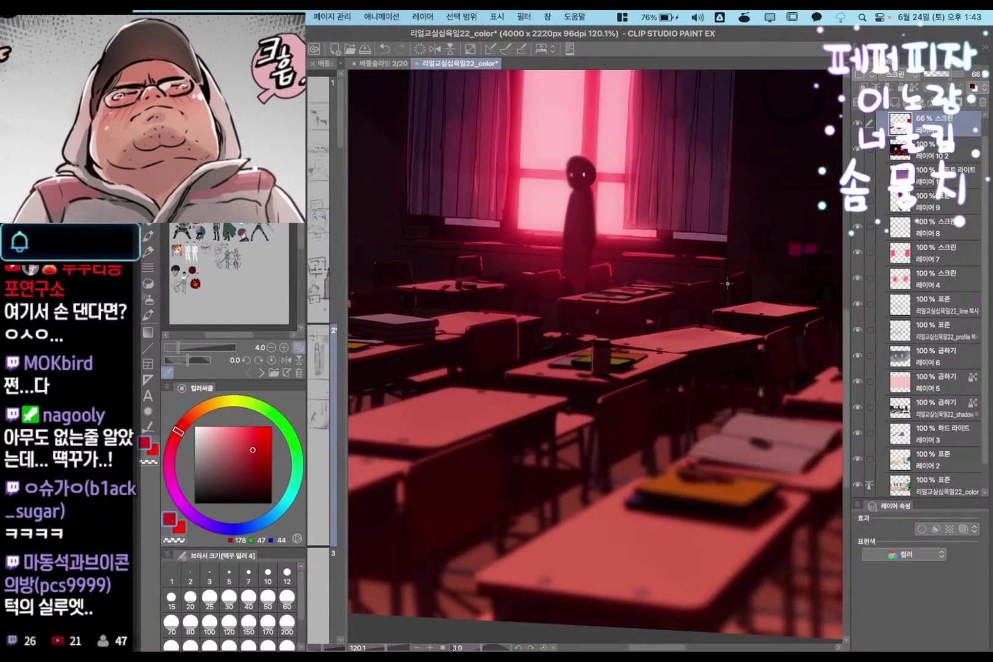
key(super+z)
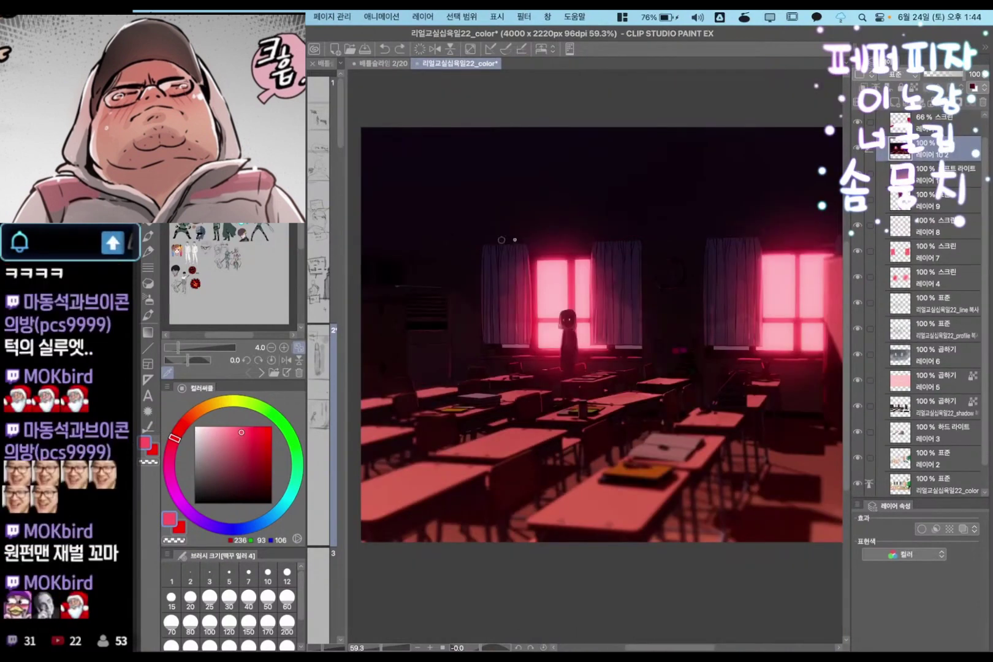
Paint a thin pinkish red (RGB 236, 93, 106) light line on the wall along the curtain tops on 레이어 10 2
mouse_move(501, 241)
mouse_down()
mouse_move(807, 242)
mouse_move(693, 225)
mouse_up()
drag(614, 262, 727, 247)
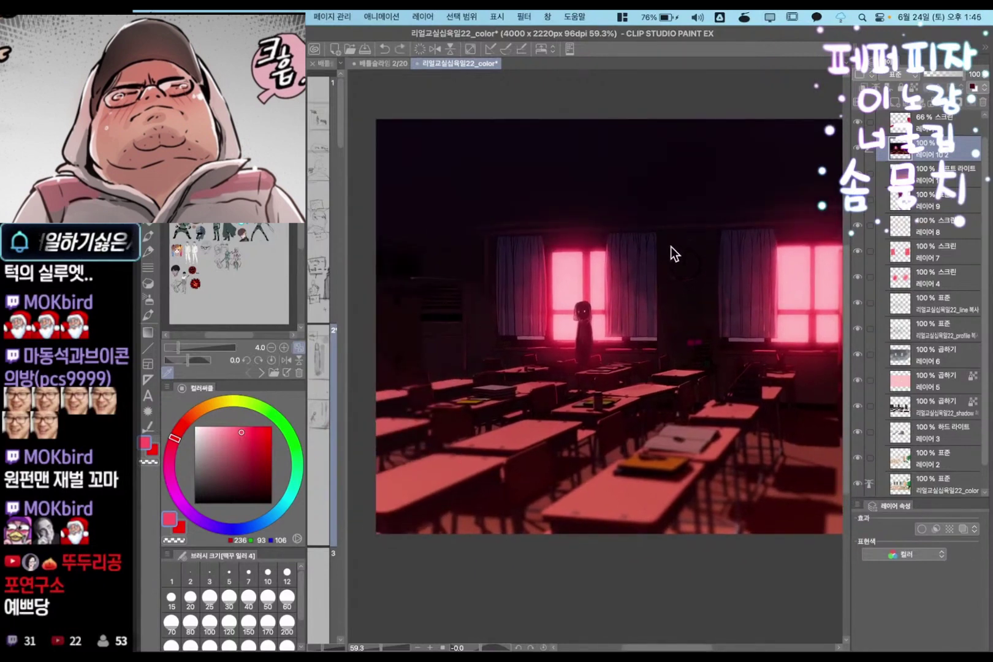